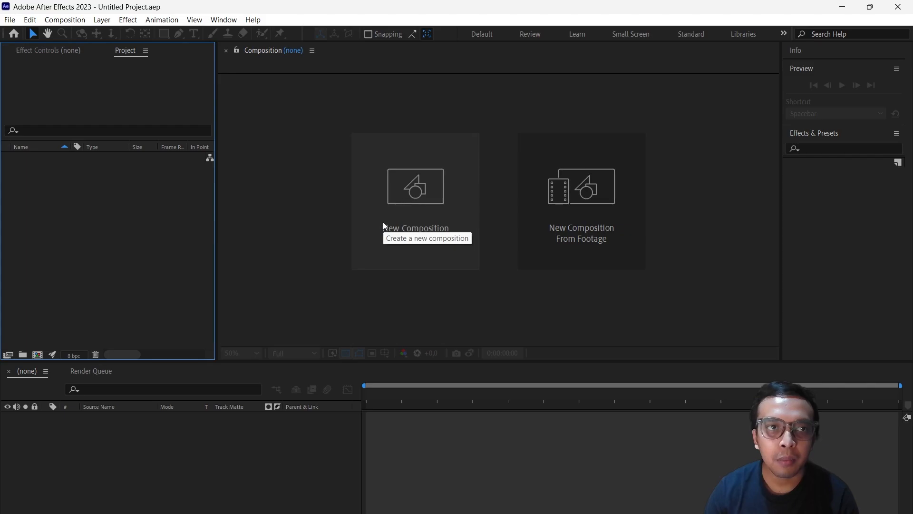
- Create a 1920 x 1080 composition at 59.94 fps with a 20-second duration
{"action": "left_click", "coordinate": [400, 227]}
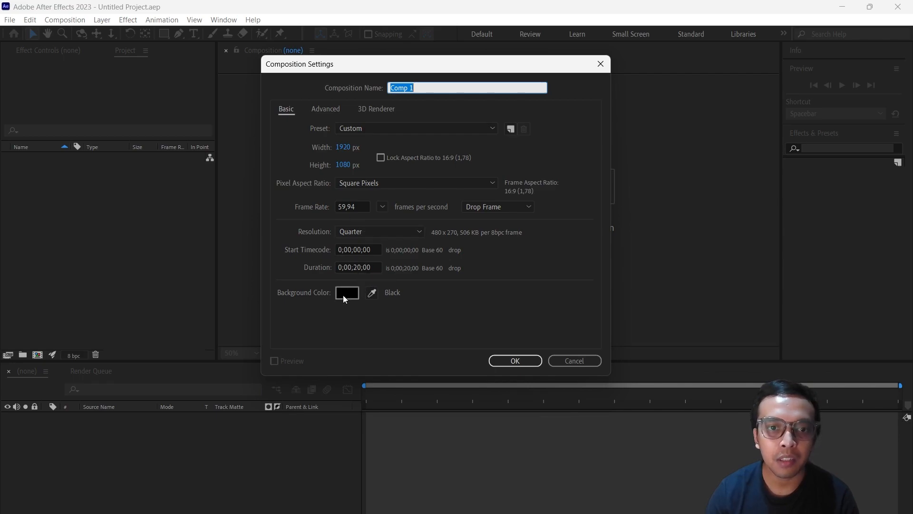
{"action": "left_click", "coordinate": [515, 360]}
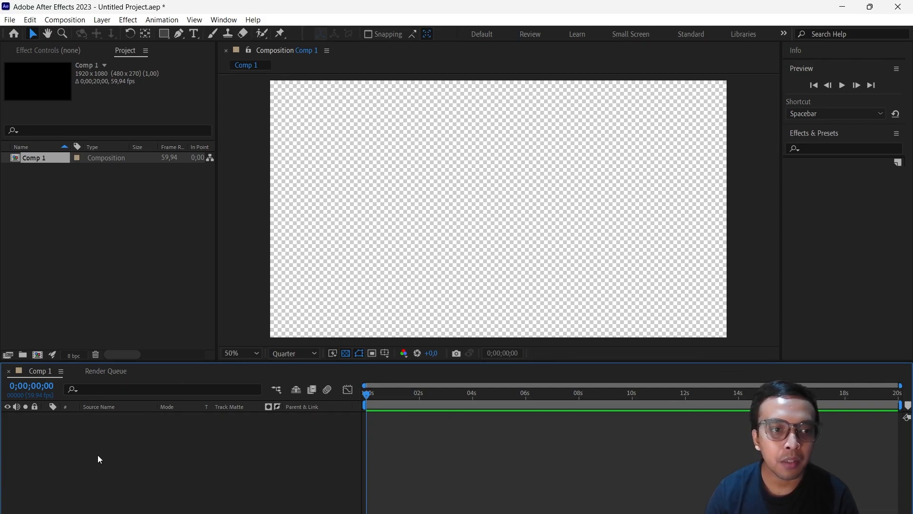
- Import the three clips MVI_1651, MVI_1651_1 and MVI_1651_2 from folder 2 as footage
{"action": "double_click", "coordinate": [72, 196]}
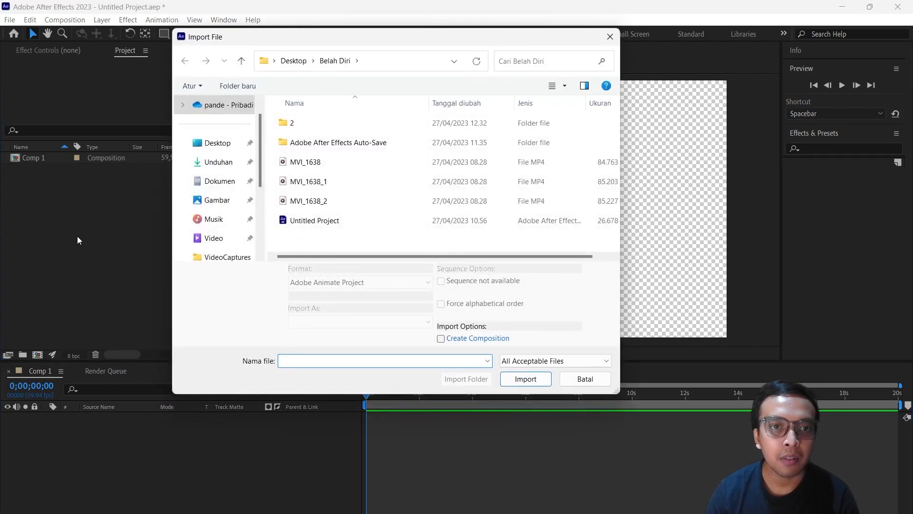
{"action": "double_click", "coordinate": [320, 124]}
{"action": "left_click", "coordinate": [307, 141]}
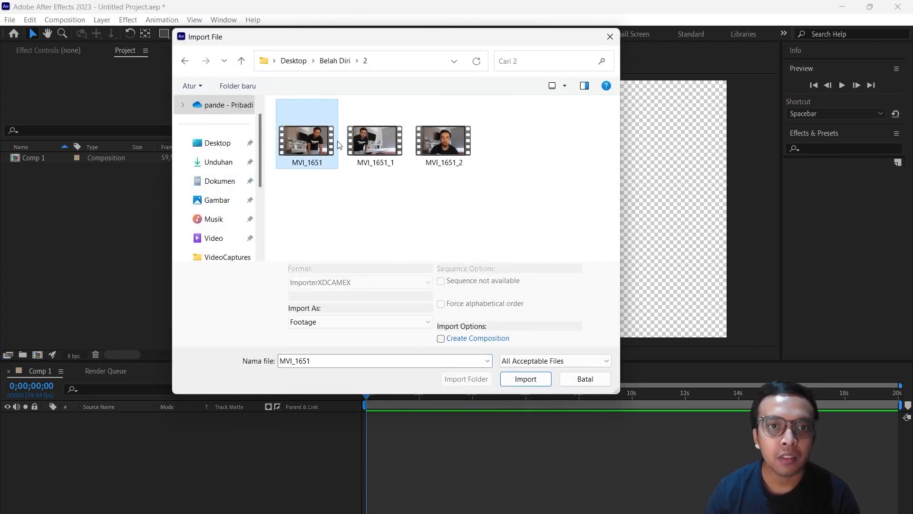
{"action": "left_click", "coordinate": [442, 152], "text": "shift"}
{"action": "left_click", "coordinate": [523, 379]}
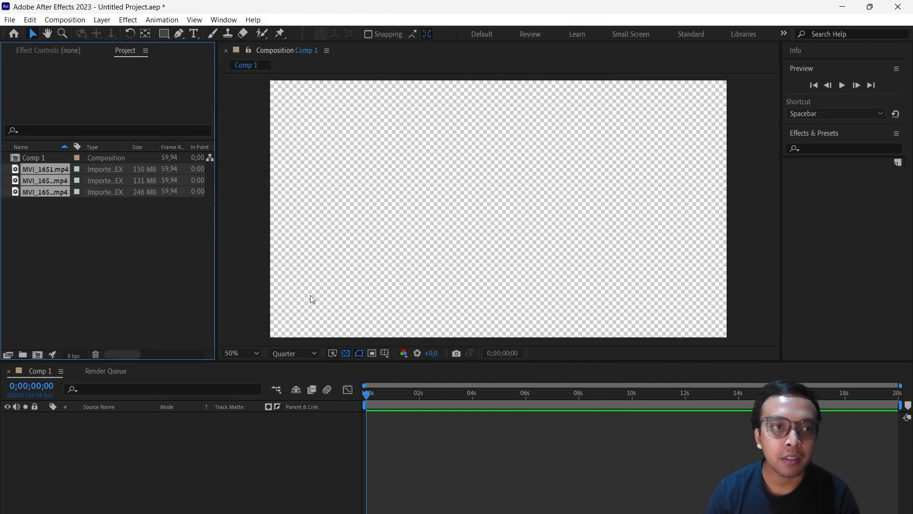
- Add all three imported clips to the Comp 1 timeline as layers
{"action": "left_click", "coordinate": [52, 192]}
{"action": "left_click", "coordinate": [43, 169], "text": "shift"}
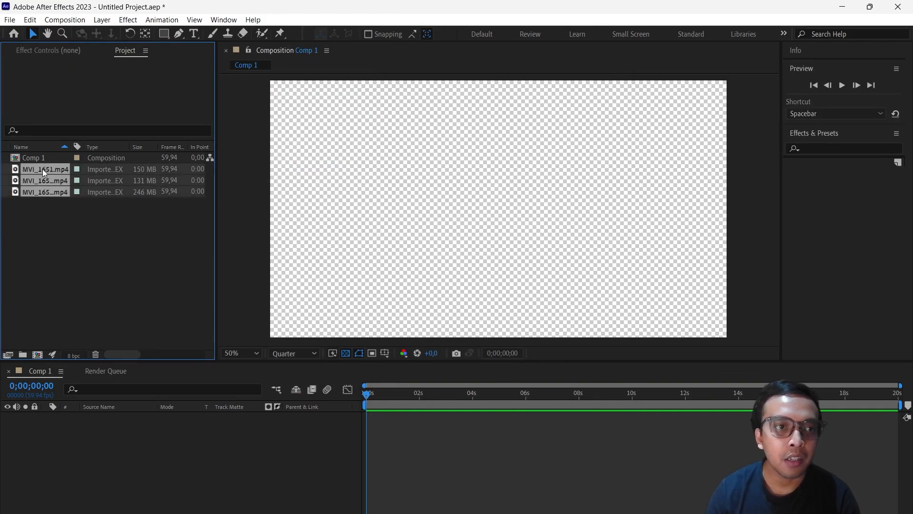
{"action": "left_click_drag", "start_coordinate": [42, 169], "coordinate": [93, 430]}
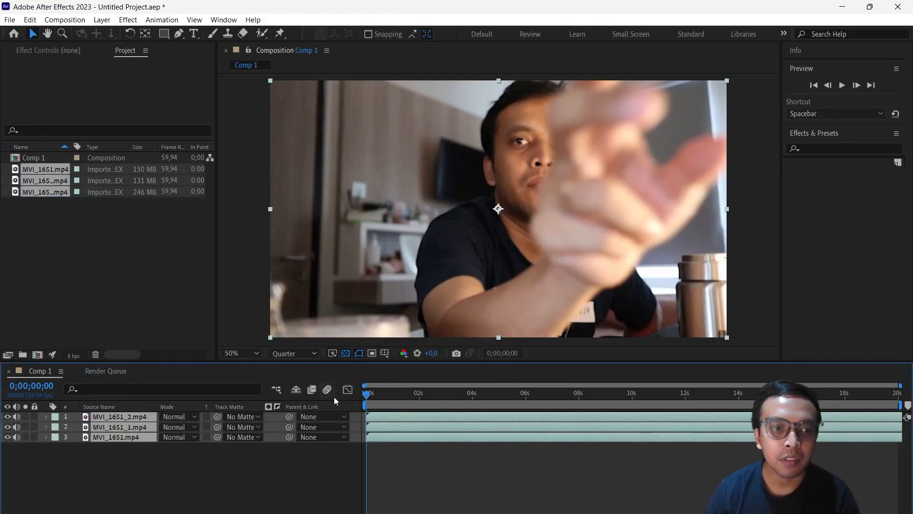
- Hide all three layers and show them one at a time from the lowest up, reviewing the person's position in each clip
{"action": "left_click", "coordinate": [399, 397]}
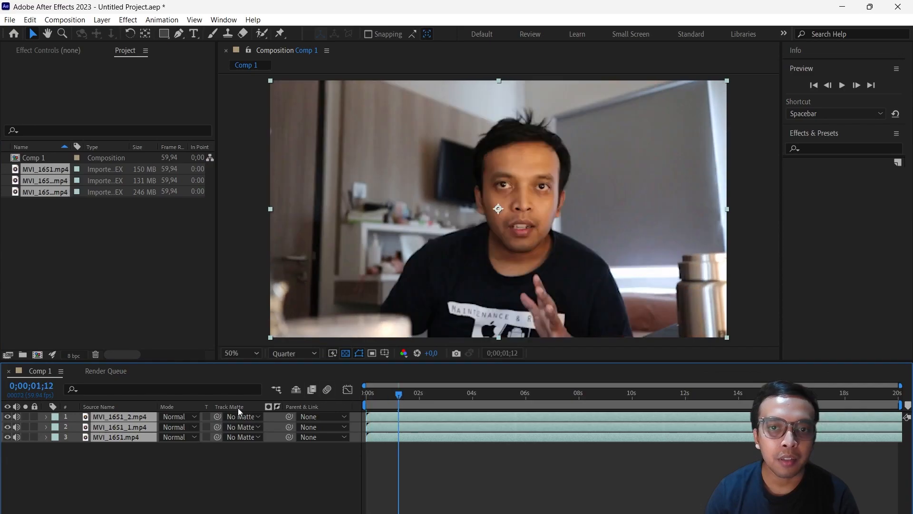
{"action": "left_click_drag", "start_coordinate": [8, 420], "coordinate": [7, 437]}
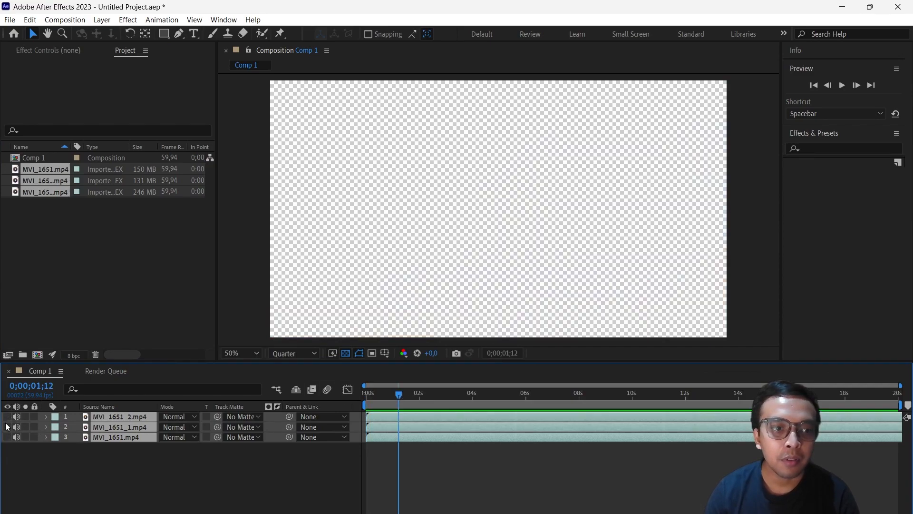
{"action": "left_click", "coordinate": [7, 437]}
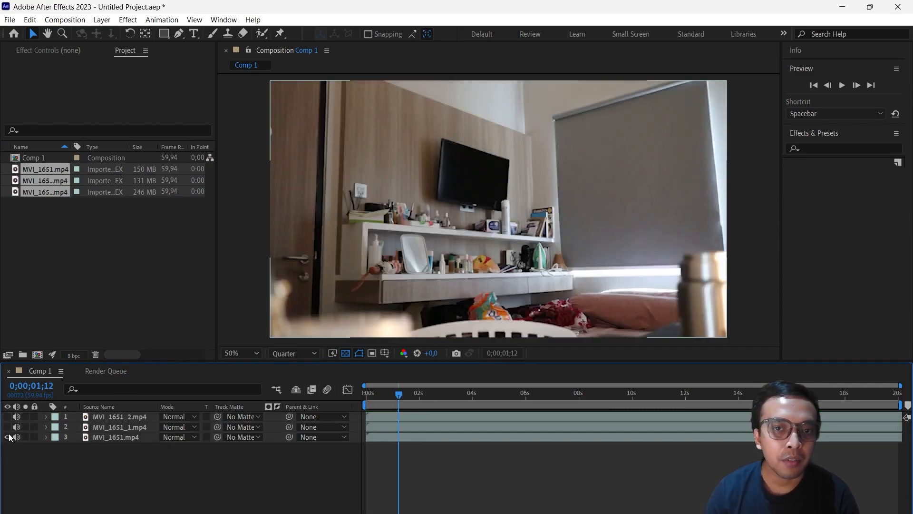
{"action": "left_click_drag", "start_coordinate": [400, 408], "coordinate": [469, 400]}
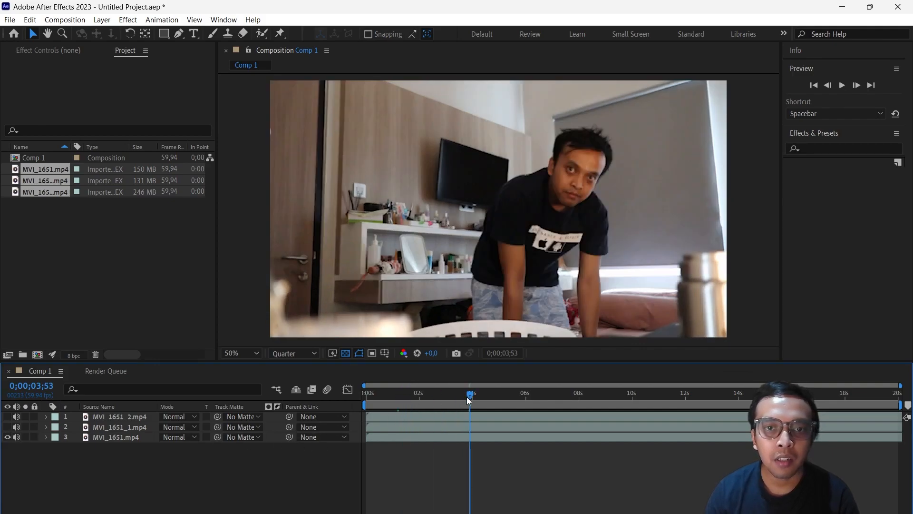
{"action": "left_click", "coordinate": [7, 426]}
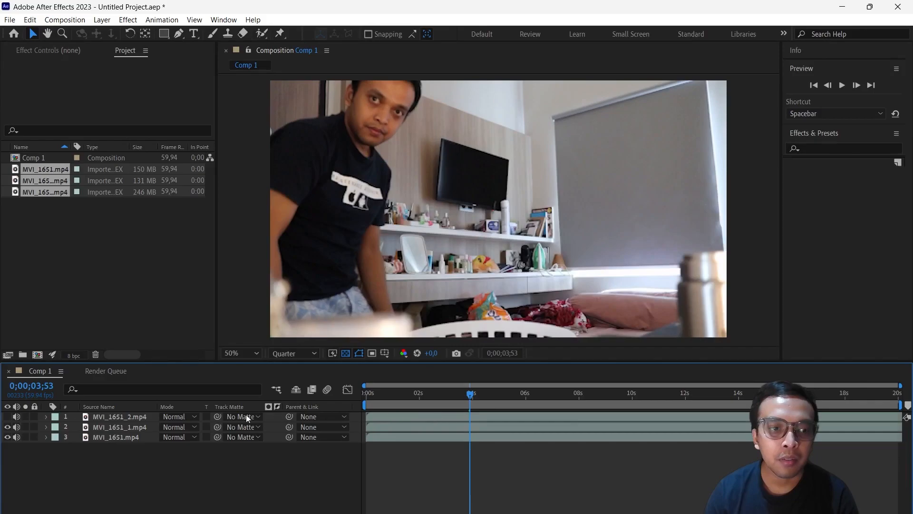
{"action": "left_click", "coordinate": [7, 416]}
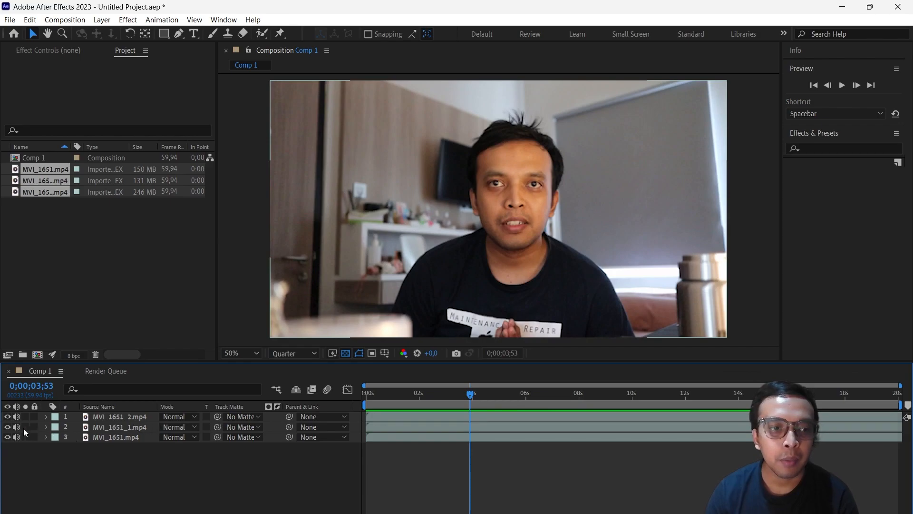
- Hide MVI_1651_2 and add a new mask to MVI_1651_1, moving it left so it ends just left of the frame's centre
{"action": "left_click", "coordinate": [8, 418]}
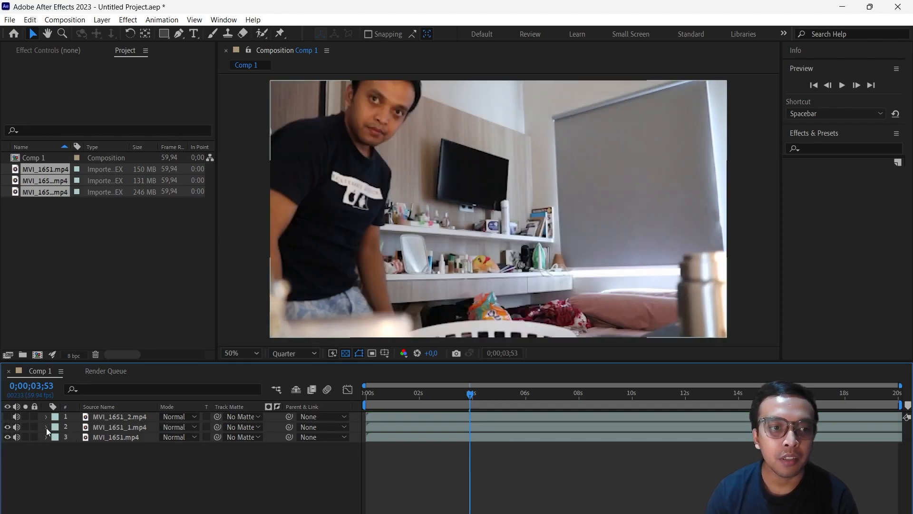
{"action": "left_click", "coordinate": [106, 428]}
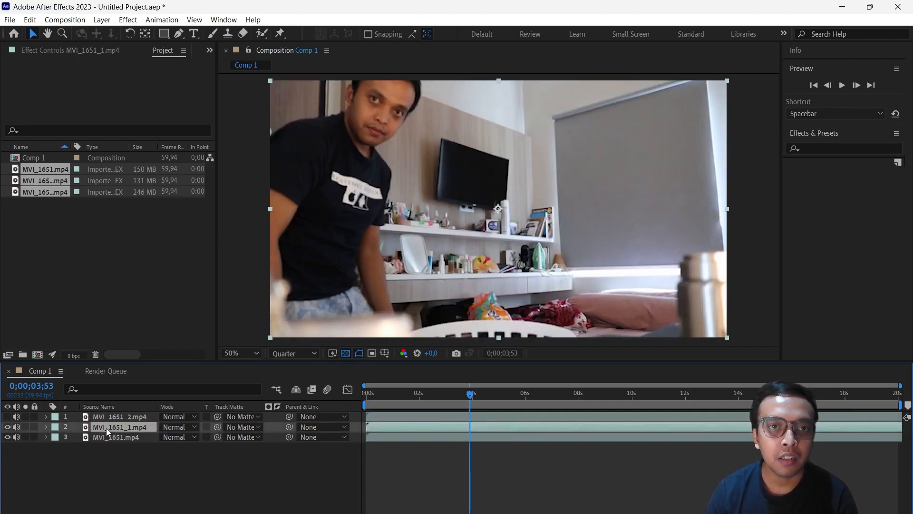
{"action": "left_click", "coordinate": [165, 34]}
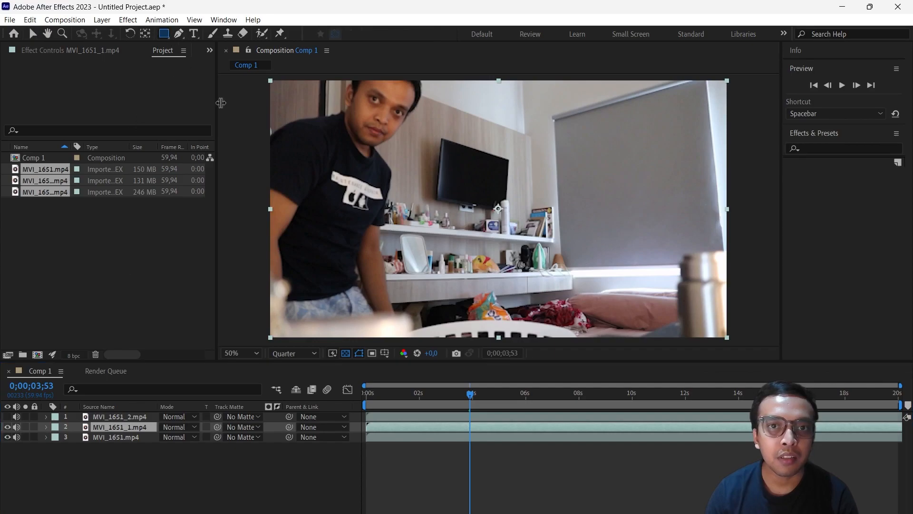
{"action": "right_click", "coordinate": [112, 427]}
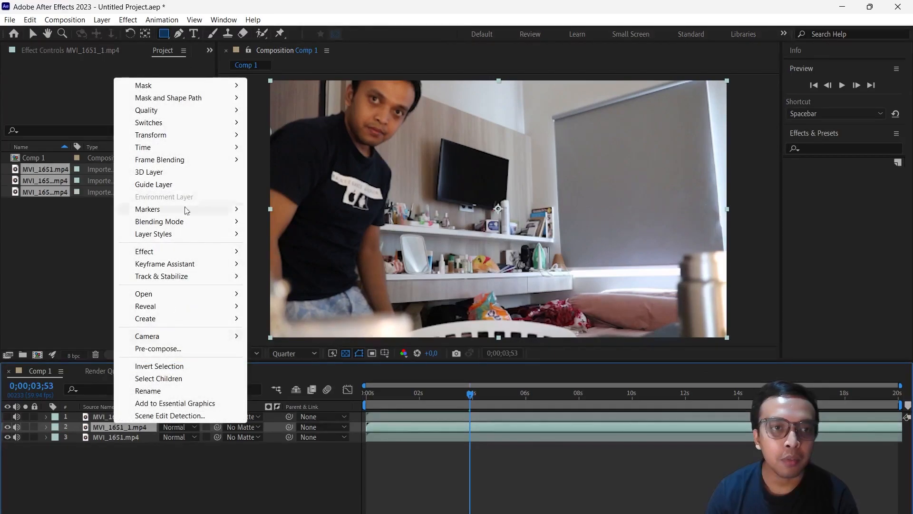
{"action": "mouse_move", "coordinate": [198, 85]}
{"action": "left_click", "coordinate": [253, 84]}
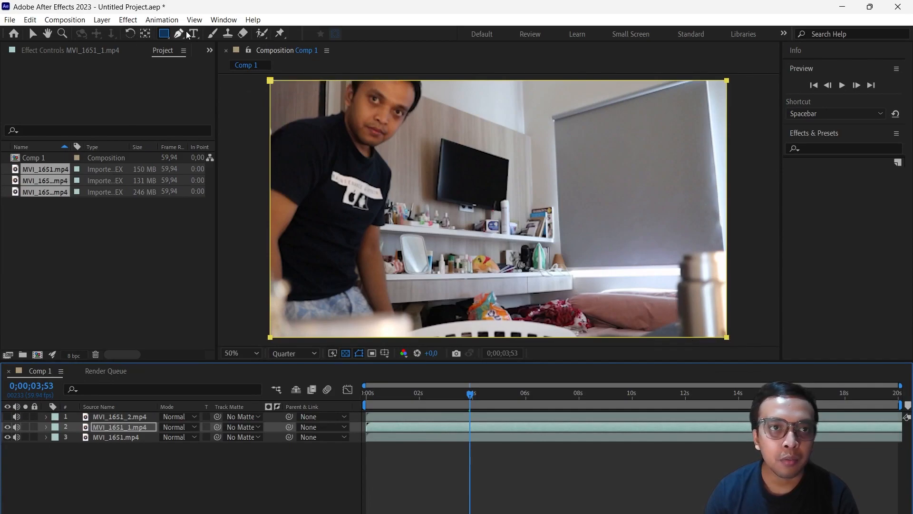
{"action": "left_click", "coordinate": [32, 33]}
{"action": "left_click_drag", "start_coordinate": [731, 85], "coordinate": [453, 81]}
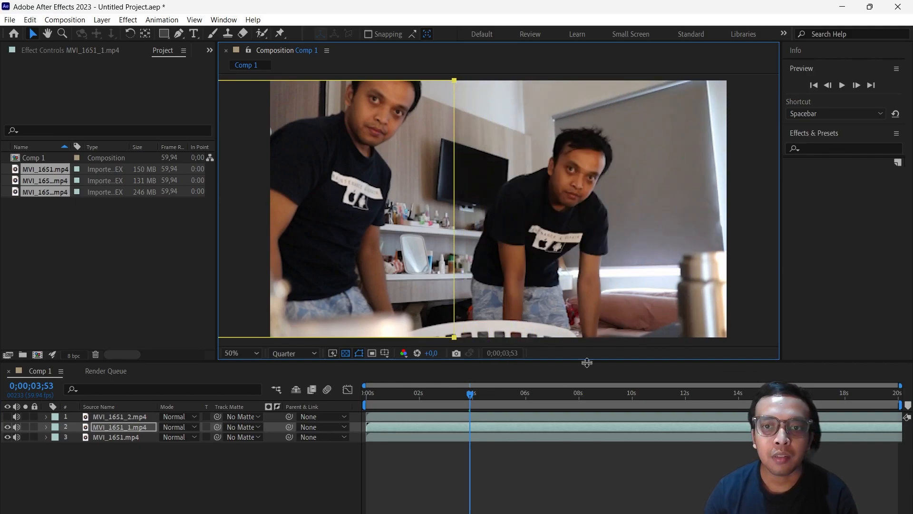
- Play the composition from the start to check how the masked clip blends with the clip beneath it
{"action": "left_click", "coordinate": [444, 396]}
{"action": "key", "text": "Home"}
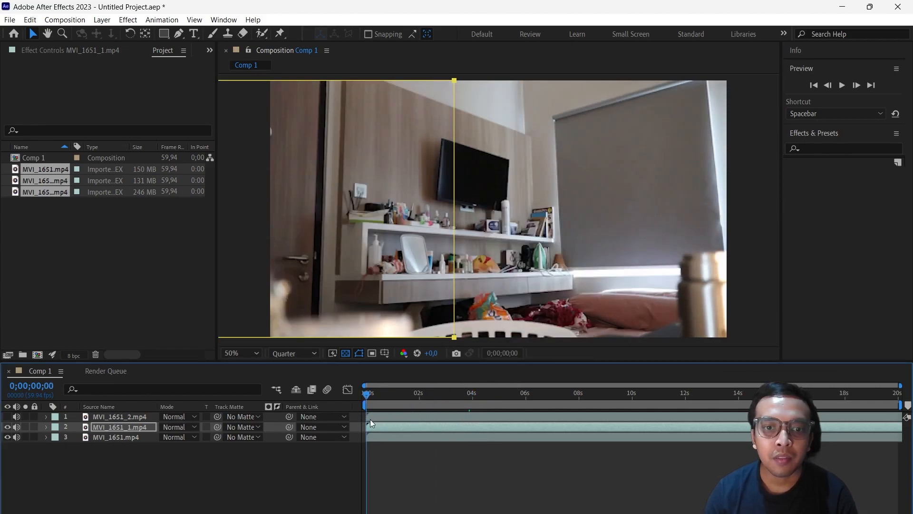
{"action": "key", "text": "space"}
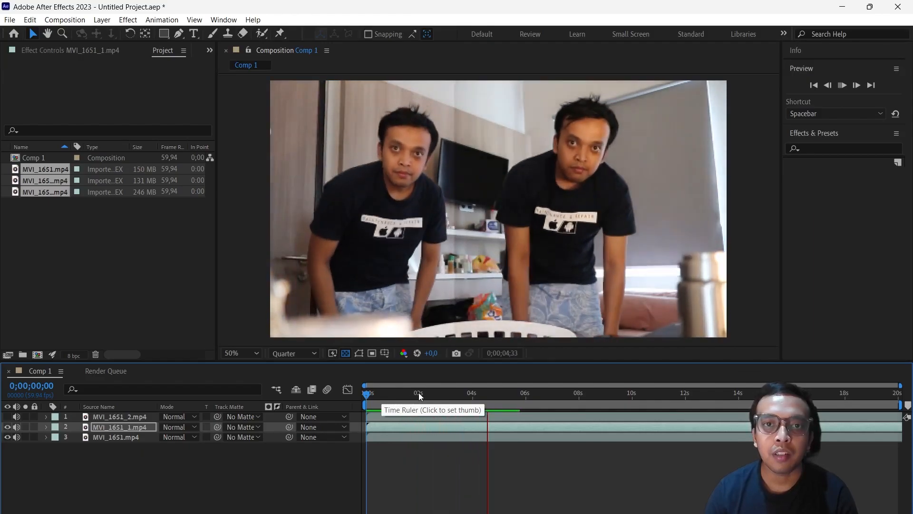
{"action": "key", "text": "space"}
{"action": "key", "text": "space"}
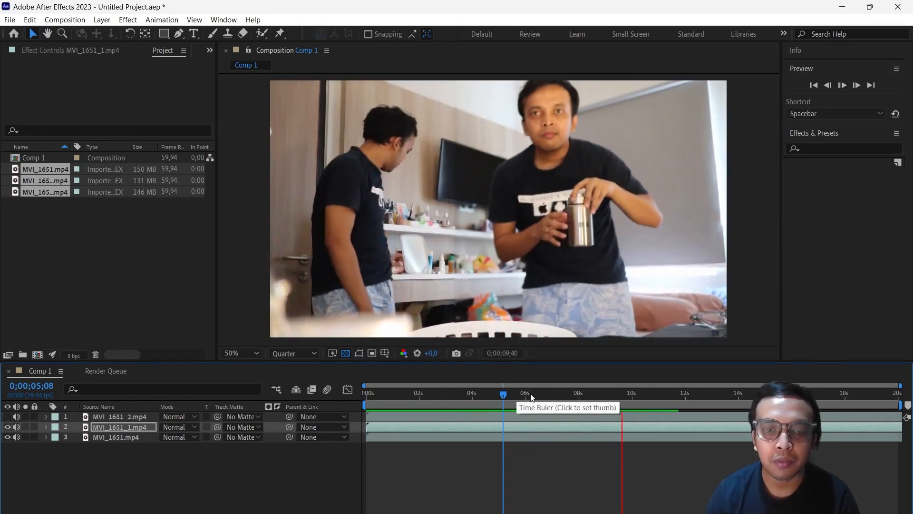
{"action": "key", "text": "space"}
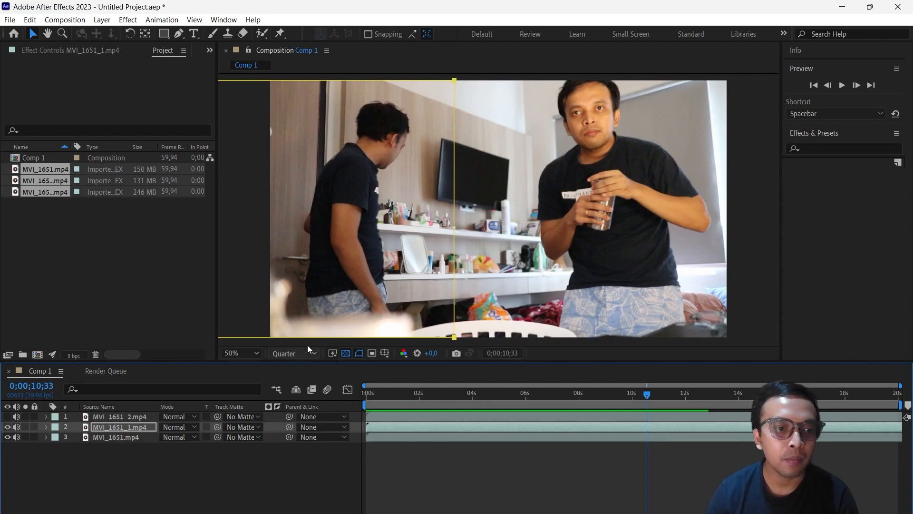
- Show MVI_1651_2 again, scrub through its footage, select the layer and set the current time to 0;00;00;42
{"action": "left_click", "coordinate": [7, 416]}
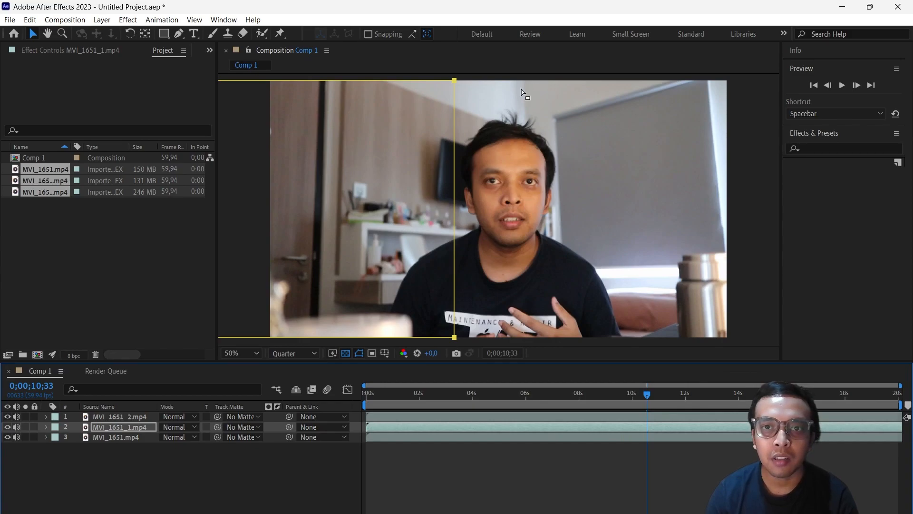
{"action": "left_click_drag", "start_coordinate": [477, 396], "coordinate": [546, 395]}
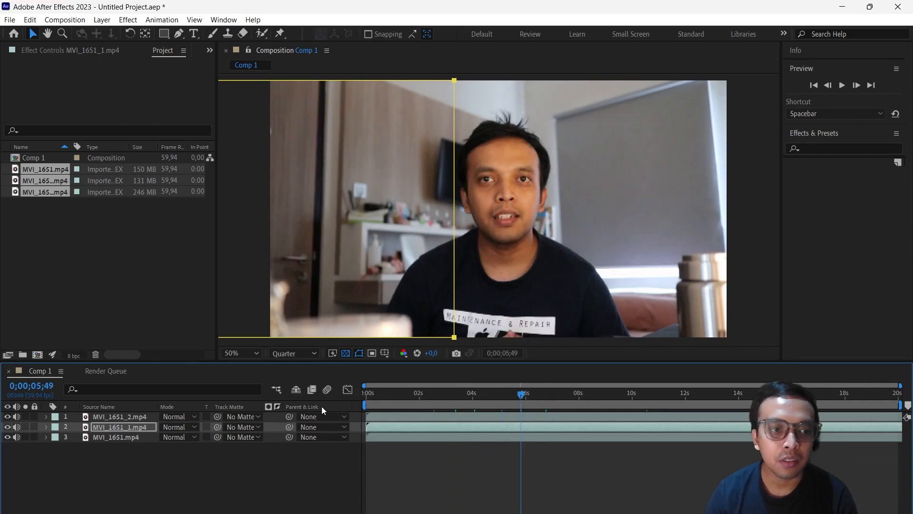
{"action": "left_click", "coordinate": [442, 391]}
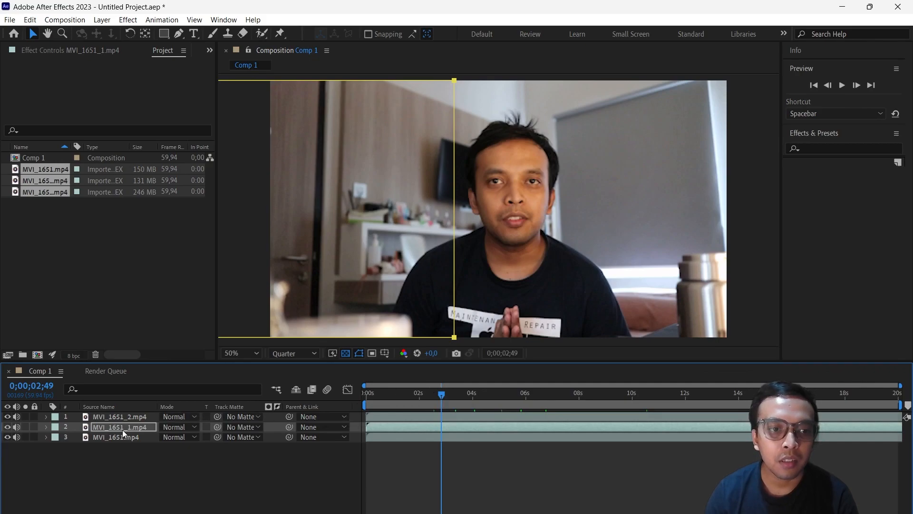
{"action": "left_click", "coordinate": [114, 416]}
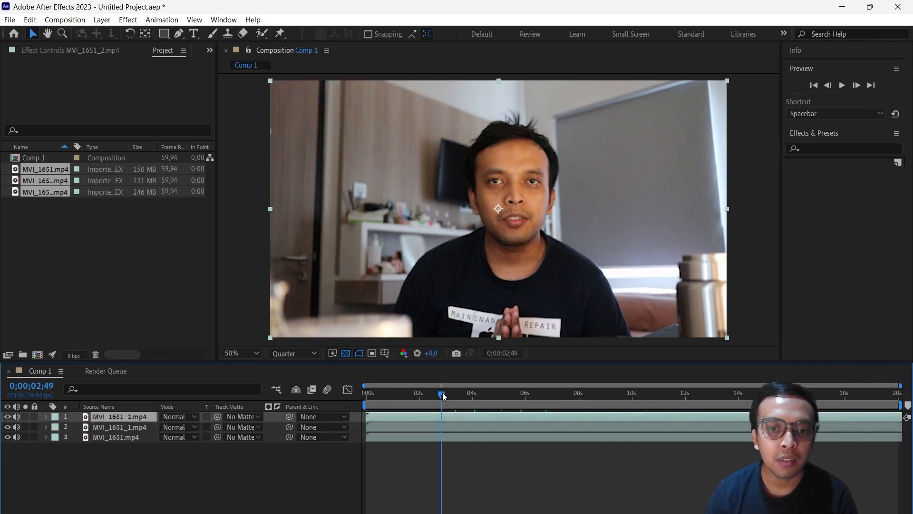
{"action": "key", "text": "Home"}
{"action": "left_click", "coordinate": [386, 394]}
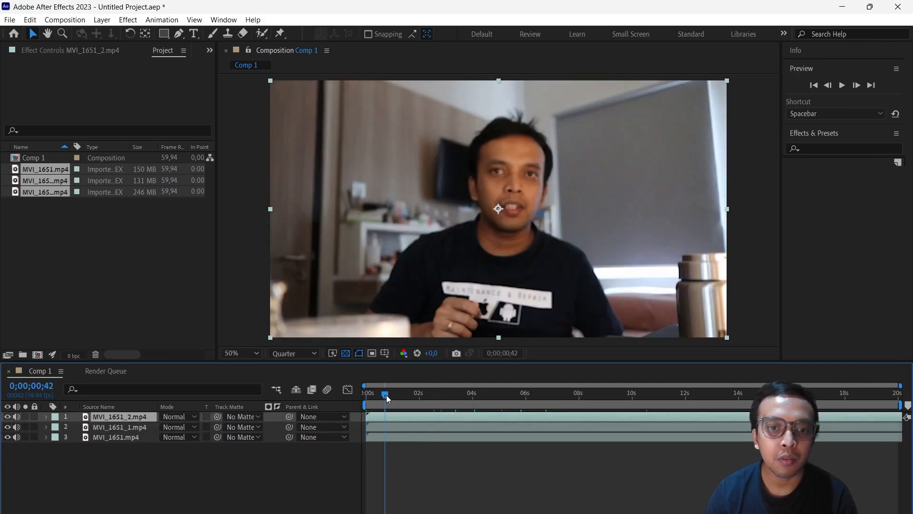
- Open MVI_1651_2 in its own layer view and paint a Roto Brush stroke beside the man's shirt, near the lower edge
{"action": "double_click", "coordinate": [114, 417]}
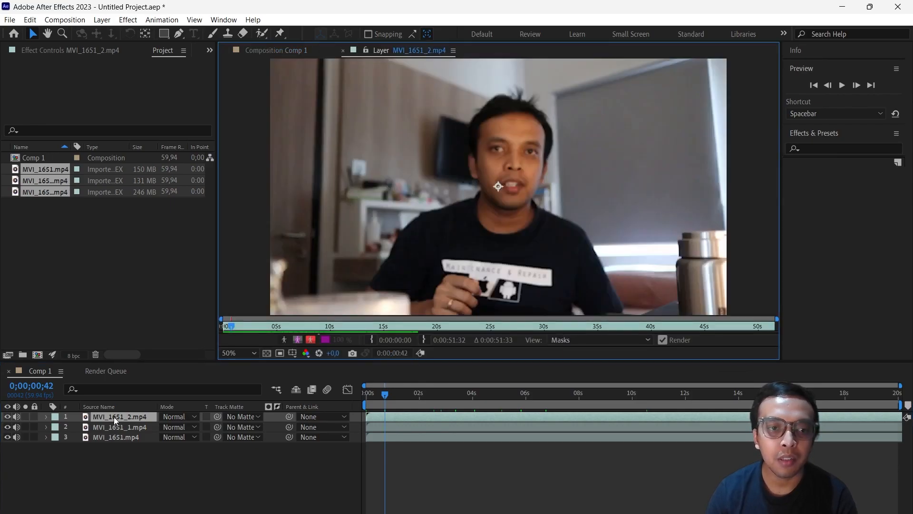
{"action": "left_click", "coordinate": [262, 35]}
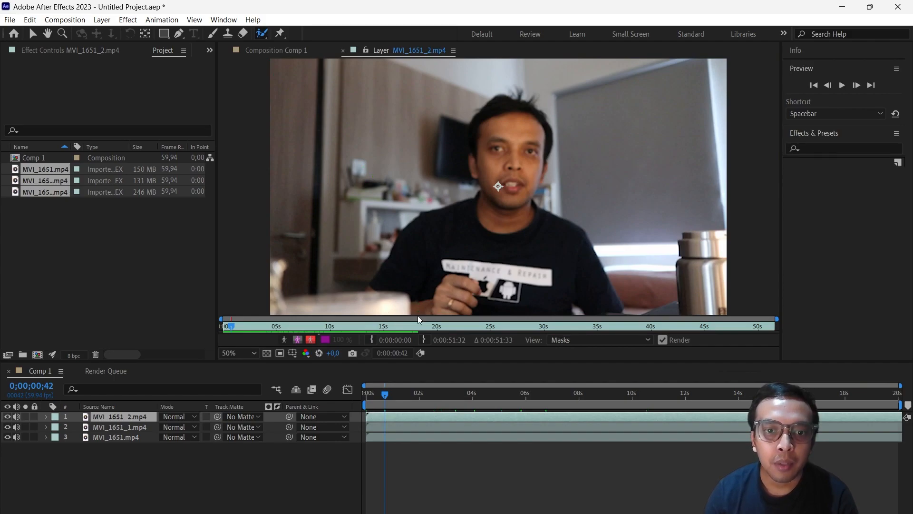
{"action": "mouse_move", "coordinate": [411, 307]}
{"action": "left_mouse_down"}
{"action": "mouse_move", "coordinate": [406, 288]}
{"action": "mouse_move", "coordinate": [369, 282]}
{"action": "mouse_move", "coordinate": [400, 234]}
{"action": "mouse_move", "coordinate": [481, 183]}
{"action": "mouse_move", "coordinate": [469, 149]}
{"action": "mouse_move", "coordinate": [482, 103]}
{"action": "mouse_move", "coordinate": [499, 92]}
{"action": "mouse_move", "coordinate": [528, 94]}
{"action": "mouse_move", "coordinate": [550, 123]}
{"action": "mouse_move", "coordinate": [537, 205]}
{"action": "mouse_move", "coordinate": [578, 223]}
{"action": "mouse_move", "coordinate": [621, 298]}
{"action": "mouse_move", "coordinate": [414, 289]}
{"action": "left_mouse_up"}
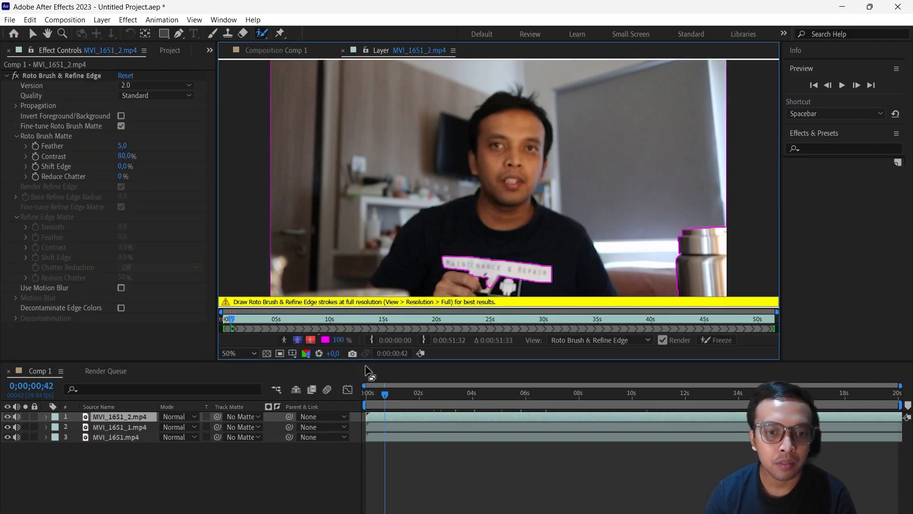
- Move the time to 0;00;00;00, set the composition's preview resolution to Full and return to the MVI_1651_2 layer view
{"action": "left_click_drag", "start_coordinate": [382, 393], "coordinate": [349, 399]}
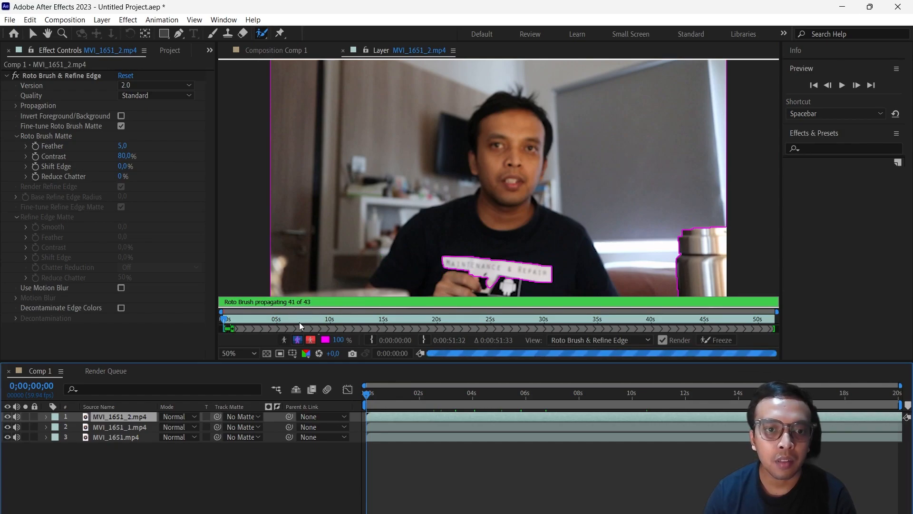
{"action": "left_click", "coordinate": [275, 50]}
{"action": "left_click", "coordinate": [294, 353]}
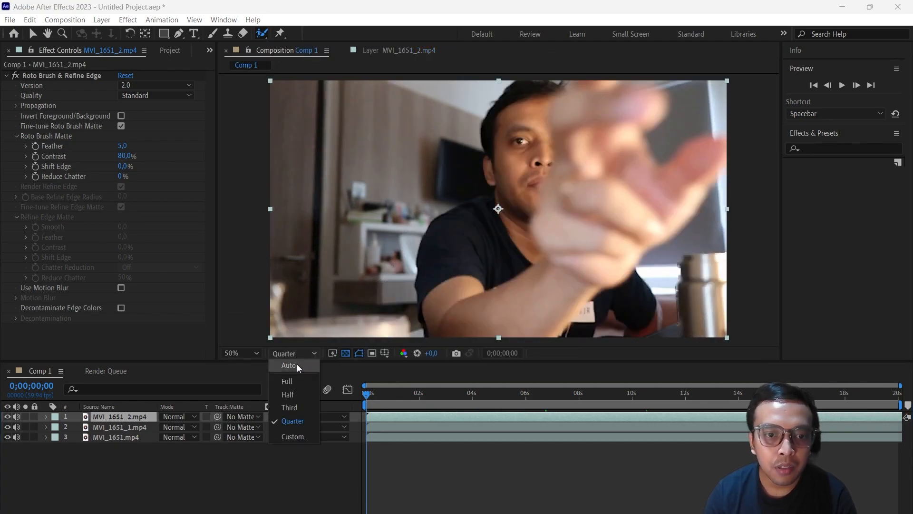
{"action": "left_click", "coordinate": [295, 380]}
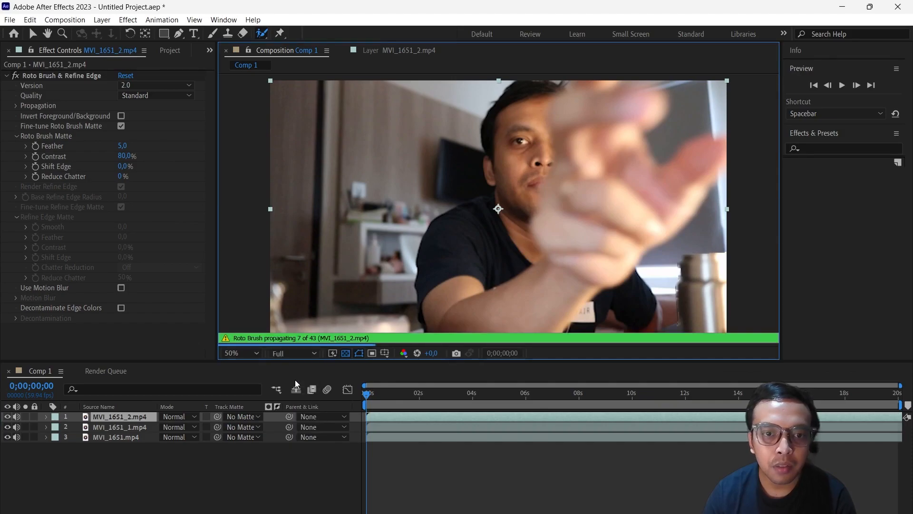
{"action": "left_click", "coordinate": [389, 48]}
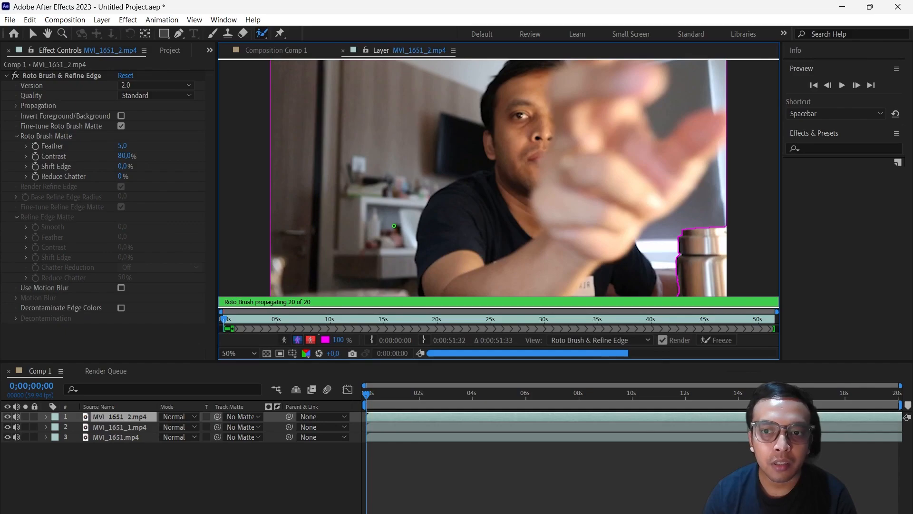
- On the first frame, add the shirt's label to the Roto Brush selection and subtract the gap between the sleeve and the metal bottle
{"action": "scroll", "coordinate": [471, 229], "scroll_direction": "down", "scroll_amount": 2}
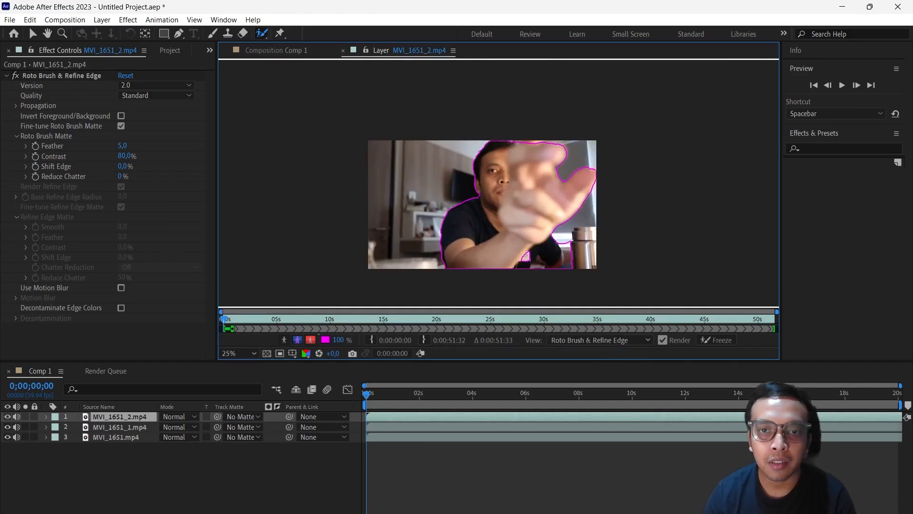
{"action": "scroll", "coordinate": [463, 176], "scroll_direction": "up", "scroll_amount": 2}
{"action": "scroll", "coordinate": [462, 175], "scroll_direction": "down", "scroll_amount": 2}
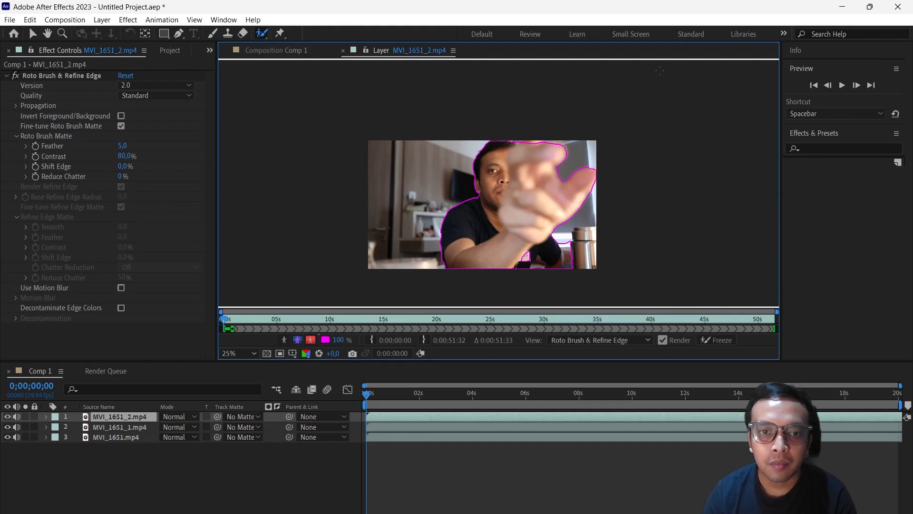
{"action": "scroll", "coordinate": [532, 244], "scroll_direction": "up", "scroll_amount": 2}
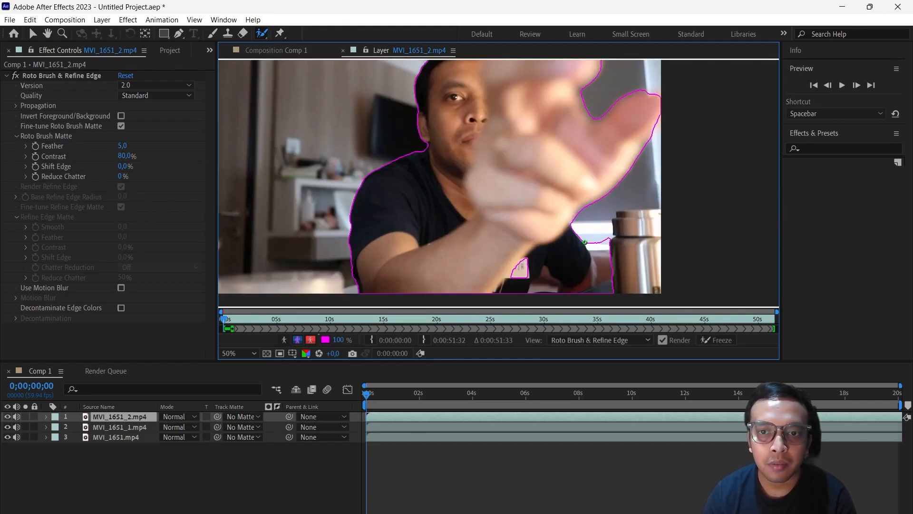
{"action": "left_click", "coordinate": [585, 241]}
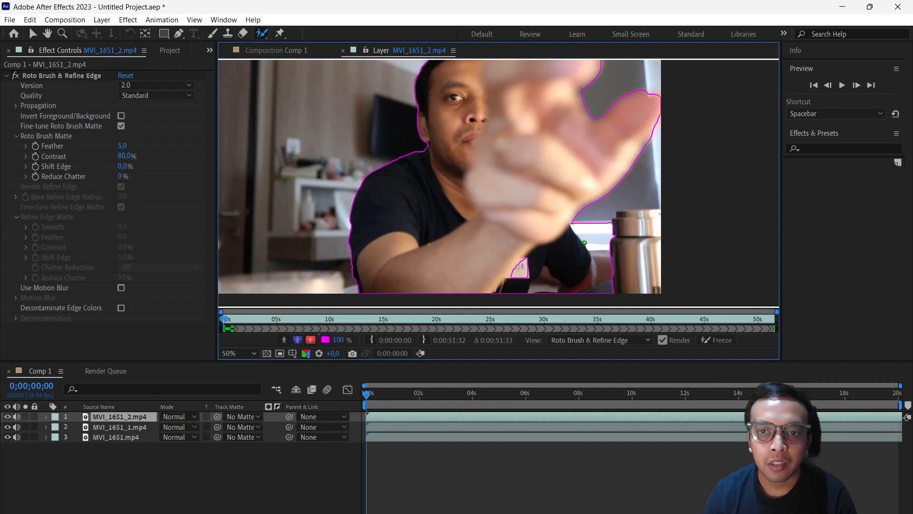
{"action": "mouse_move", "coordinate": [576, 223]}
{"action": "left_mouse_down"}
{"action": "mouse_move", "coordinate": [593, 291]}
{"action": "mouse_move", "coordinate": [617, 289]}
{"action": "mouse_move", "coordinate": [624, 240]}
{"action": "mouse_move", "coordinate": [599, 215]}
{"action": "mouse_move", "coordinate": [576, 222]}
{"action": "mouse_move", "coordinate": [574, 235]}
{"action": "mouse_move", "coordinate": [592, 256]}
{"action": "mouse_move", "coordinate": [594, 287]}
{"action": "mouse_move", "coordinate": [565, 292]}
{"action": "mouse_move", "coordinate": [546, 268]}
{"action": "mouse_move", "coordinate": [526, 294]}
{"action": "mouse_move", "coordinate": [491, 291]}
{"action": "mouse_move", "coordinate": [500, 267]}
{"action": "mouse_move", "coordinate": [564, 230]}
{"action": "left_mouse_up"}
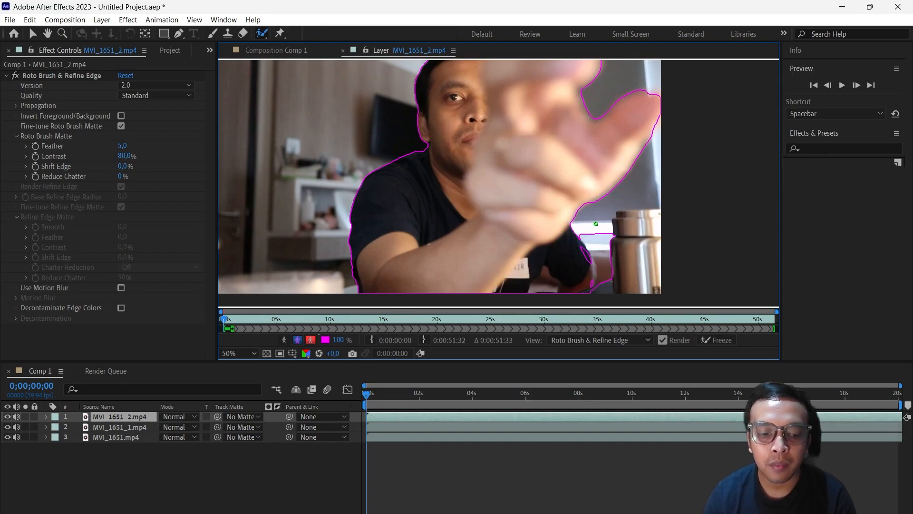
{"action": "mouse_move", "coordinate": [578, 226]}
{"action": "left_mouse_down"}
{"action": "mouse_move", "coordinate": [593, 286]}
{"action": "mouse_move", "coordinate": [610, 289]}
{"action": "mouse_move", "coordinate": [625, 256]}
{"action": "mouse_move", "coordinate": [621, 220]}
{"action": "mouse_move", "coordinate": [595, 218]}
{"action": "mouse_move", "coordinate": [581, 231]}
{"action": "mouse_move", "coordinate": [597, 282]}
{"action": "mouse_move", "coordinate": [613, 282]}
{"action": "mouse_move", "coordinate": [613, 238]}
{"action": "mouse_move", "coordinate": [590, 246]}
{"action": "left_mouse_up"}
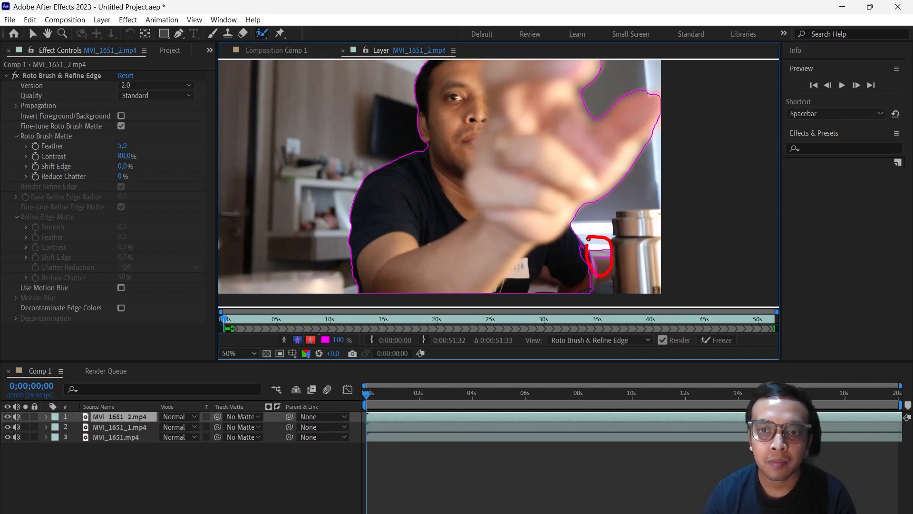
{"action": "mouse_move", "coordinate": [590, 246]}
{"action": "left_mouse_down"}
{"action": "mouse_move", "coordinate": [610, 272]}
{"action": "mouse_move", "coordinate": [594, 242]}
{"action": "left_mouse_up"}
- Refine the Roto Brush edge along the sleeve and elbow next to the bottle with short foreground strokes
{"action": "mouse_move", "coordinate": [615, 260]}
{"action": "left_mouse_down"}
{"action": "mouse_move", "coordinate": [591, 244]}
{"action": "mouse_move", "coordinate": [589, 259]}
{"action": "mouse_move", "coordinate": [594, 246]}
{"action": "mouse_move", "coordinate": [507, 171]}
{"action": "mouse_move", "coordinate": [449, 103]}
{"action": "left_mouse_up"}
{"action": "scroll", "coordinate": [605, 256], "scroll_direction": "up", "scroll_amount": 1}
{"action": "mouse_move", "coordinate": [534, 174]}
{"action": "left_mouse_down"}
{"action": "mouse_move", "coordinate": [527, 199]}
{"action": "mouse_move", "coordinate": [529, 161]}
{"action": "mouse_move", "coordinate": [530, 183]}
{"action": "mouse_move", "coordinate": [529, 166]}
{"action": "mouse_move", "coordinate": [530, 175]}
{"action": "left_mouse_up"}
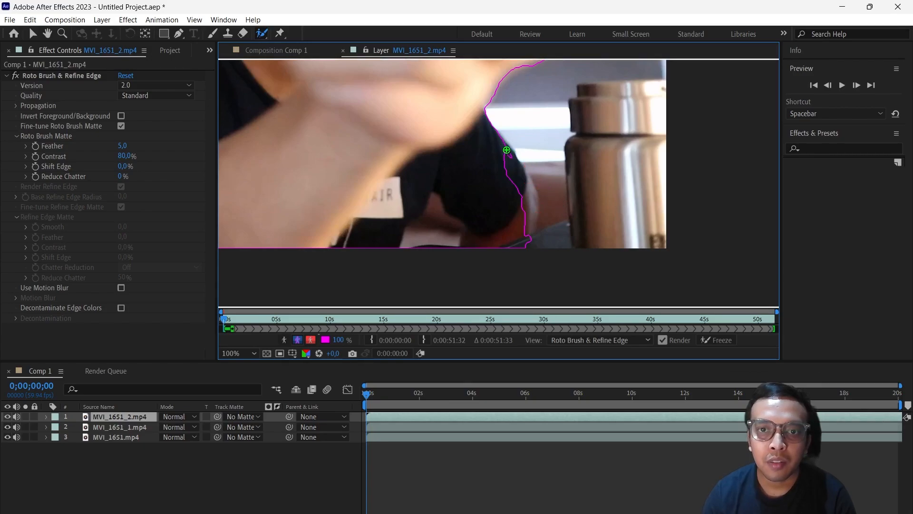
{"action": "mouse_move", "coordinate": [507, 149]}
{"action": "left_mouse_down"}
{"action": "mouse_move", "coordinate": [531, 193]}
{"action": "mouse_move", "coordinate": [528, 246]}
{"action": "left_mouse_up"}
{"action": "left_click_drag", "start_coordinate": [506, 160], "coordinate": [529, 227]}
{"action": "left_click_drag", "start_coordinate": [521, 183], "coordinate": [527, 197]}
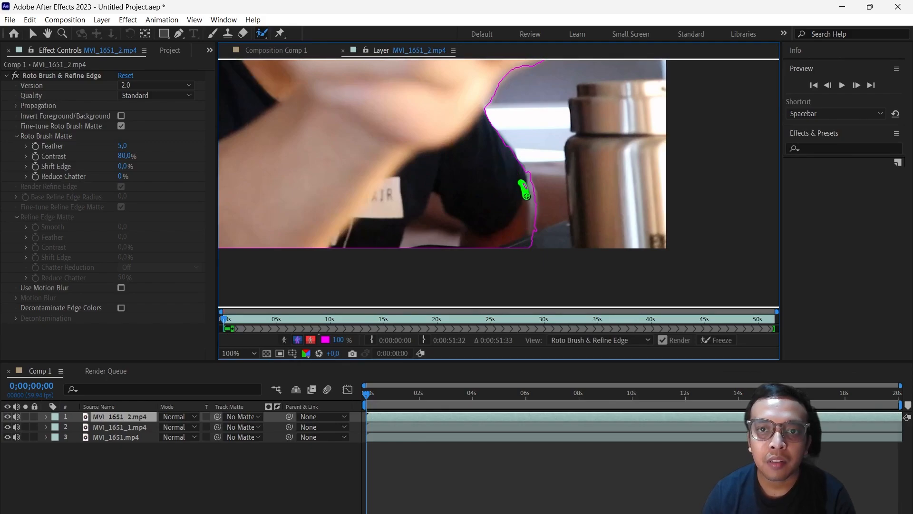
{"action": "scroll", "coordinate": [531, 214], "scroll_direction": "down", "scroll_amount": 3}
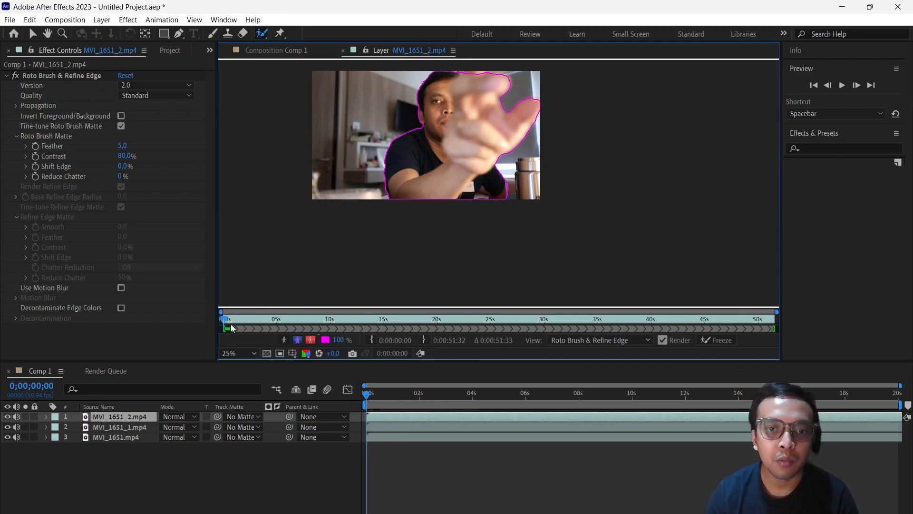
- Play MVI_1651_2 in the layer view to check the propagated outline and return to 0:00:00:07
{"action": "key", "text": "space"}
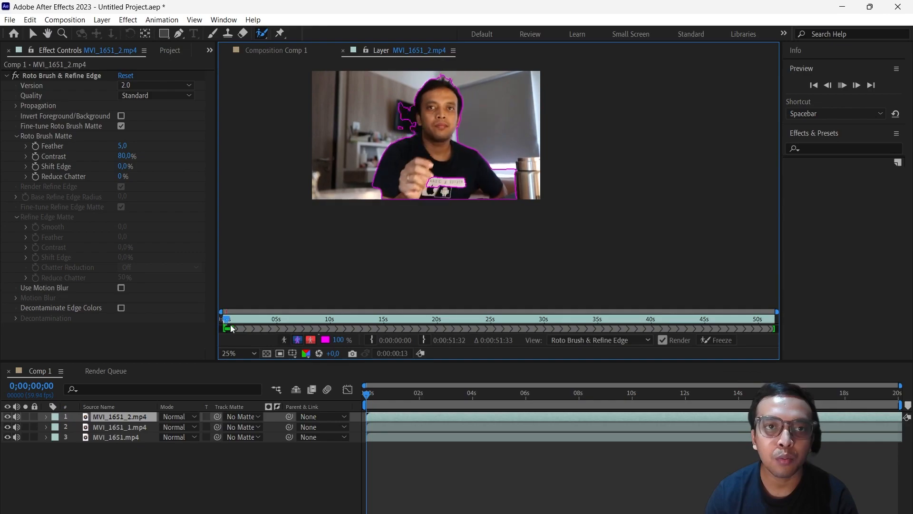
{"action": "key", "text": "space"}
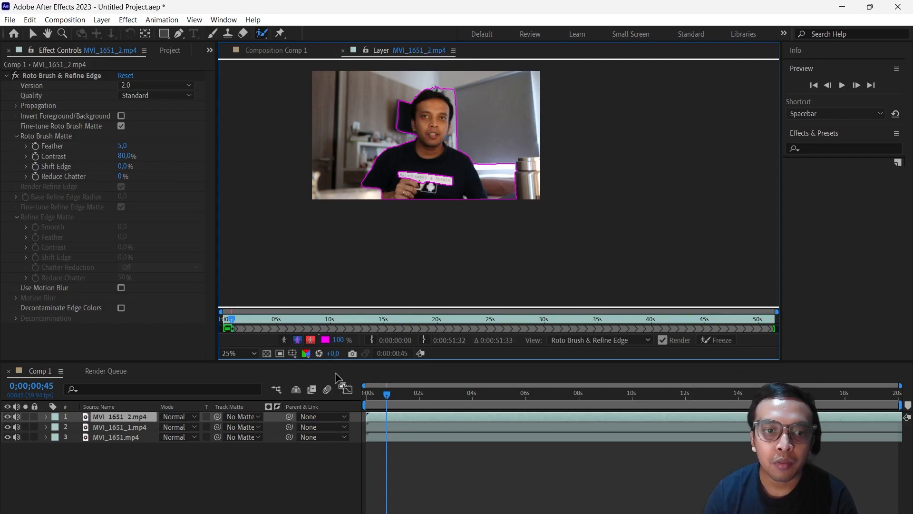
{"action": "left_click", "coordinate": [228, 317]}
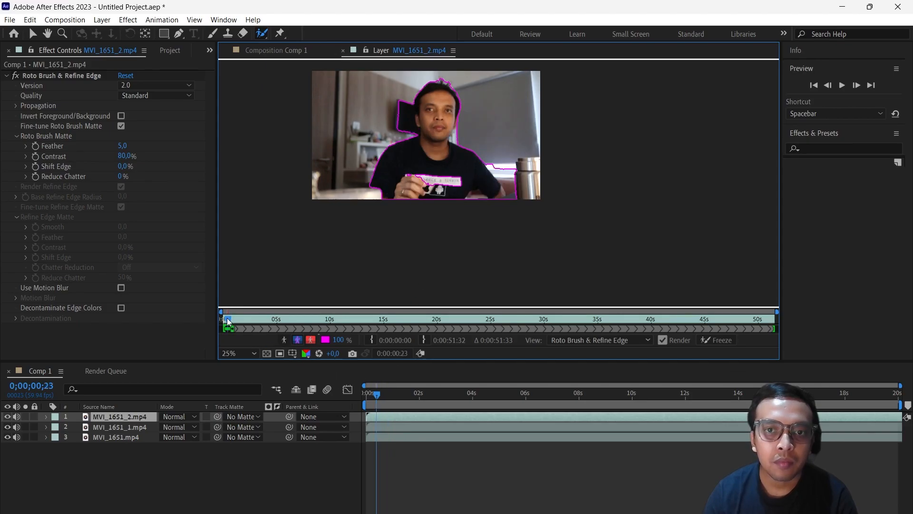
{"action": "left_click_drag", "start_coordinate": [227, 316], "coordinate": [225, 316]}
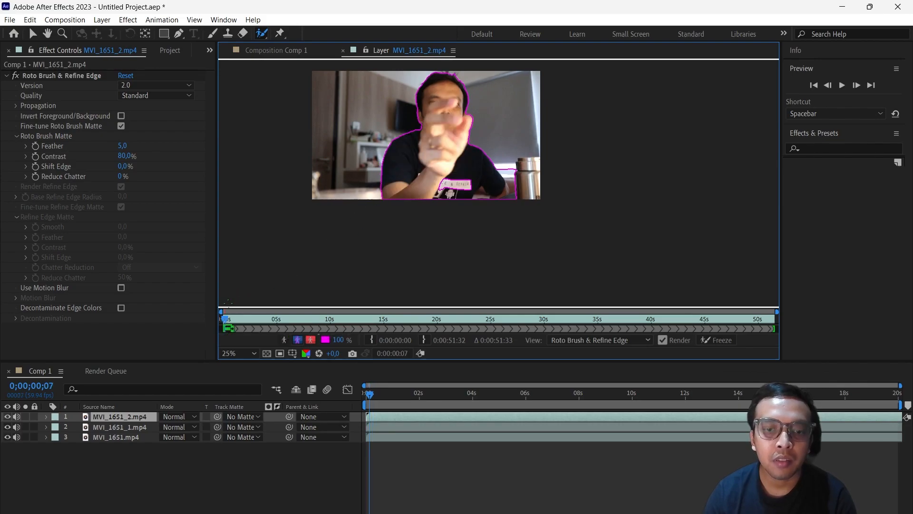
- At 0:00:00:07, add the shirt's label to the Roto Brush selection and subtract the background between the arm and the bottle
{"action": "scroll", "coordinate": [347, 192], "scroll_direction": "up", "scroll_amount": 2}
{"action": "left_click_drag", "start_coordinate": [448, 182], "coordinate": [343, 218]}
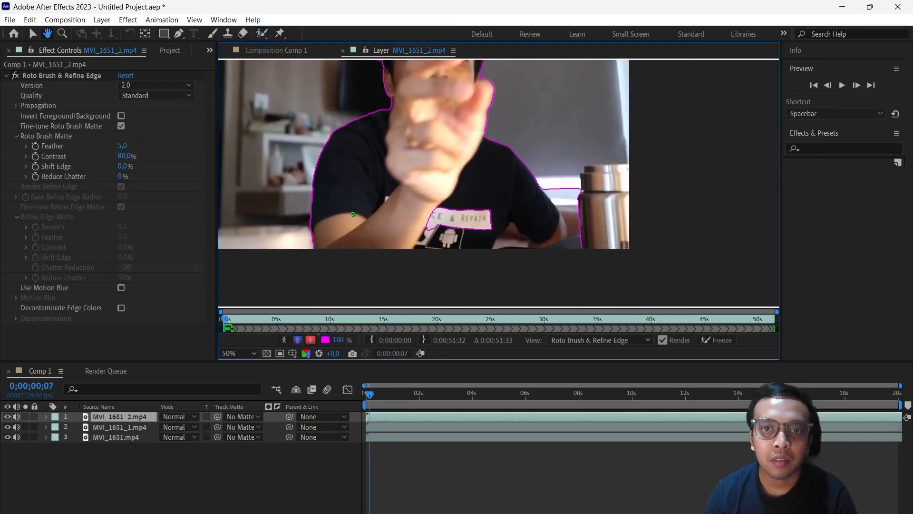
{"action": "mouse_move", "coordinate": [444, 205]}
{"action": "left_mouse_down"}
{"action": "mouse_move", "coordinate": [423, 221]}
{"action": "mouse_move", "coordinate": [472, 236]}
{"action": "mouse_move", "coordinate": [502, 208]}
{"action": "mouse_move", "coordinate": [431, 211]}
{"action": "left_mouse_up"}
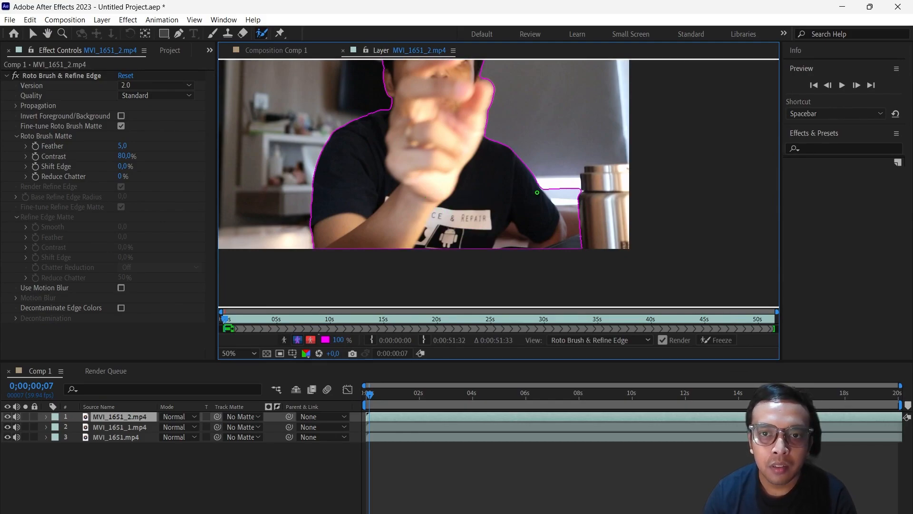
{"action": "left_click_drag", "start_coordinate": [538, 182], "coordinate": [580, 257]}
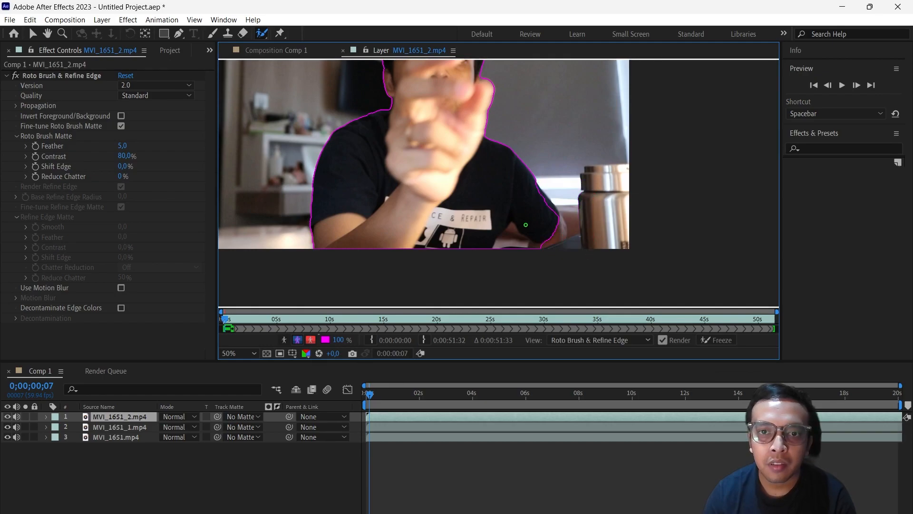
{"action": "mouse_move", "coordinate": [533, 185]}
{"action": "left_mouse_down"}
{"action": "mouse_move", "coordinate": [564, 221]}
{"action": "mouse_move", "coordinate": [540, 251]}
{"action": "left_mouse_up"}
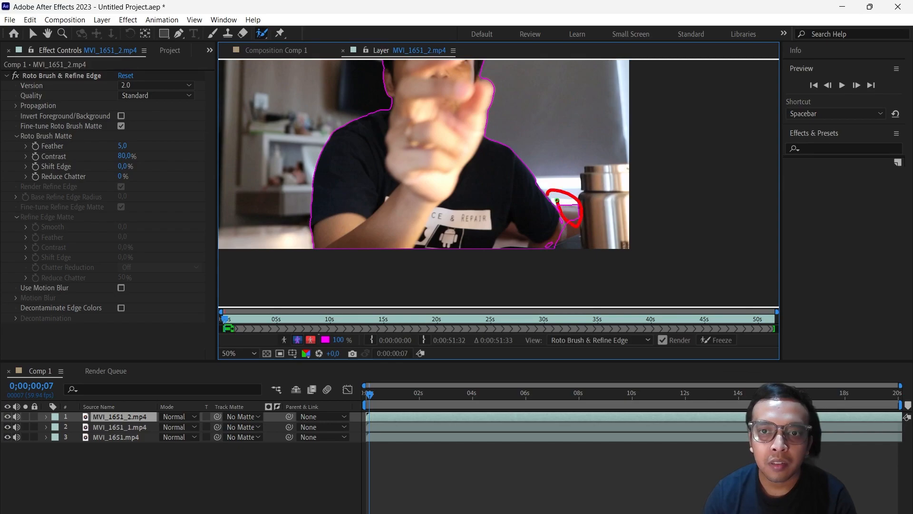
{"action": "mouse_move", "coordinate": [559, 219]}
{"action": "left_mouse_down"}
{"action": "mouse_move", "coordinate": [555, 244]}
{"action": "mouse_move", "coordinate": [528, 243]}
{"action": "mouse_move", "coordinate": [508, 224]}
{"action": "mouse_move", "coordinate": [495, 248]}
{"action": "left_mouse_up"}
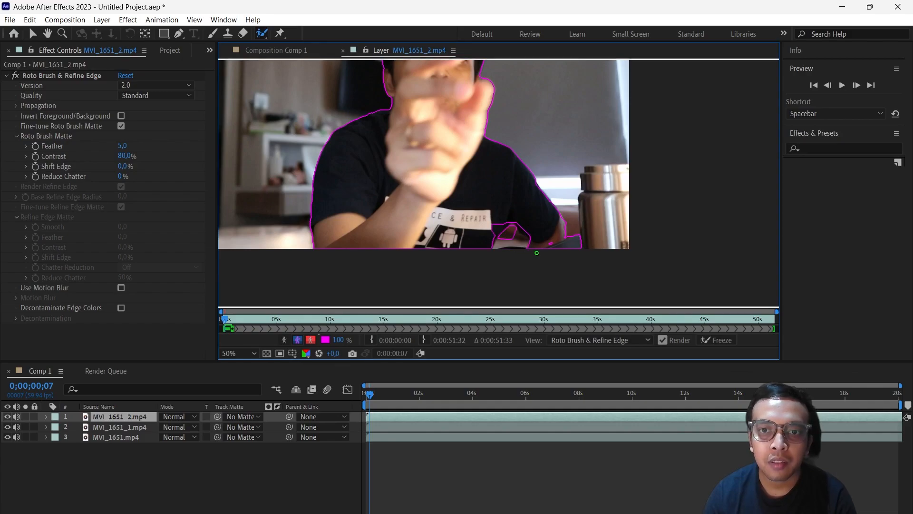
{"action": "mouse_move", "coordinate": [495, 236]}
{"action": "left_mouse_down"}
{"action": "mouse_move", "coordinate": [507, 217]}
{"action": "mouse_move", "coordinate": [499, 218]}
{"action": "mouse_move", "coordinate": [504, 237]}
{"action": "left_mouse_up"}
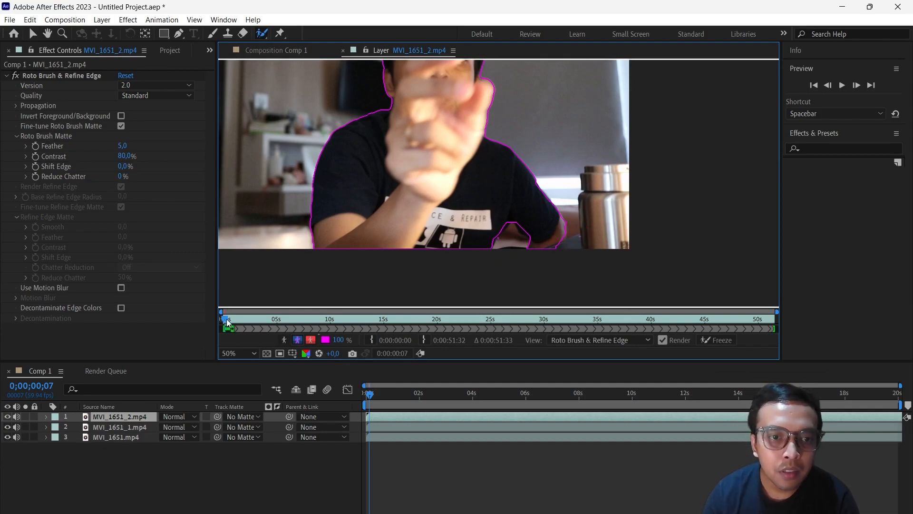
- Play forward to 0:00:00:52 and subtract the background between the man's shoulder and the bottle from the selection
{"action": "key", "text": "space"}
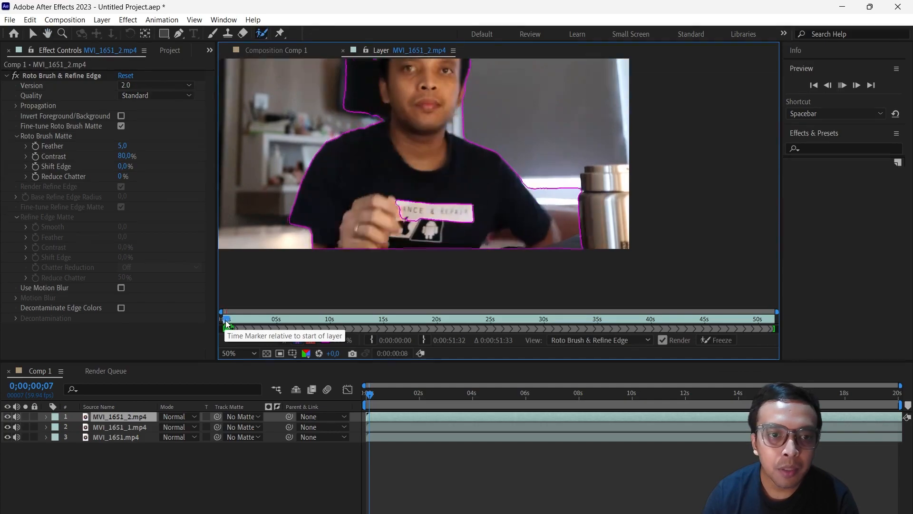
{"action": "key", "text": "space"}
{"action": "mouse_move", "coordinate": [502, 168]}
{"action": "left_mouse_down"}
{"action": "mouse_move", "coordinate": [521, 246]}
{"action": "mouse_move", "coordinate": [622, 244]}
{"action": "mouse_move", "coordinate": [584, 153]}
{"action": "mouse_move", "coordinate": [522, 165]}
{"action": "left_mouse_up"}
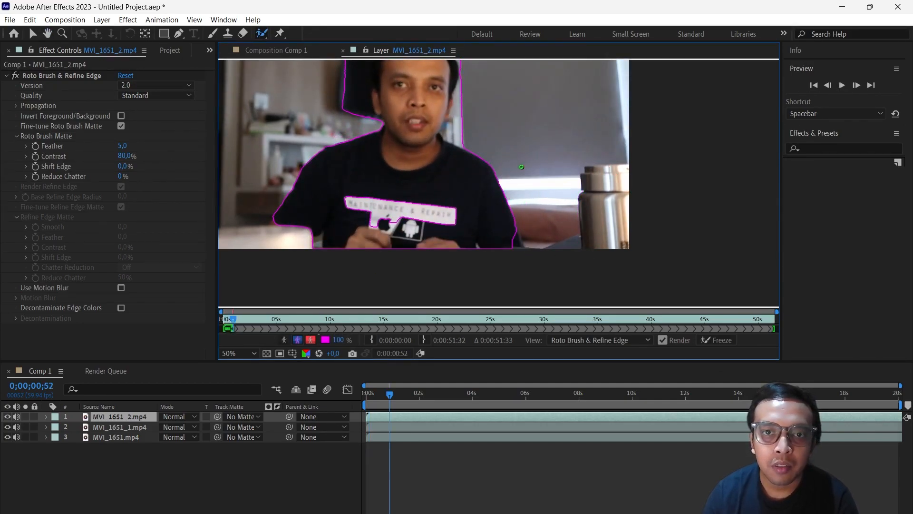
{"action": "scroll", "coordinate": [432, 85], "scroll_direction": "down", "scroll_amount": 2}
- At 0:00:00:52, subtract the wall and the television on either side of the head and restore the edge along the hair and ear
{"action": "left_click_drag", "start_coordinate": [432, 84], "coordinate": [441, 128]}
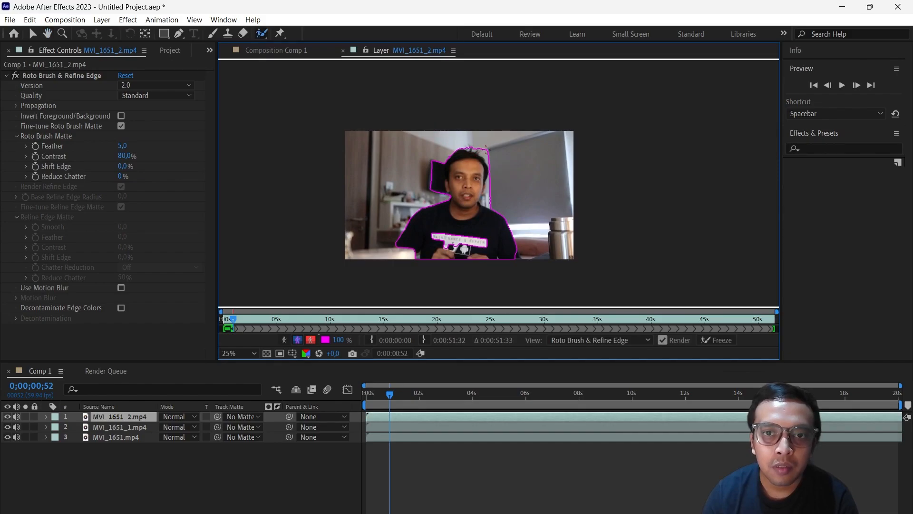
{"action": "scroll", "coordinate": [495, 195], "scroll_direction": "up", "scroll_amount": 2}
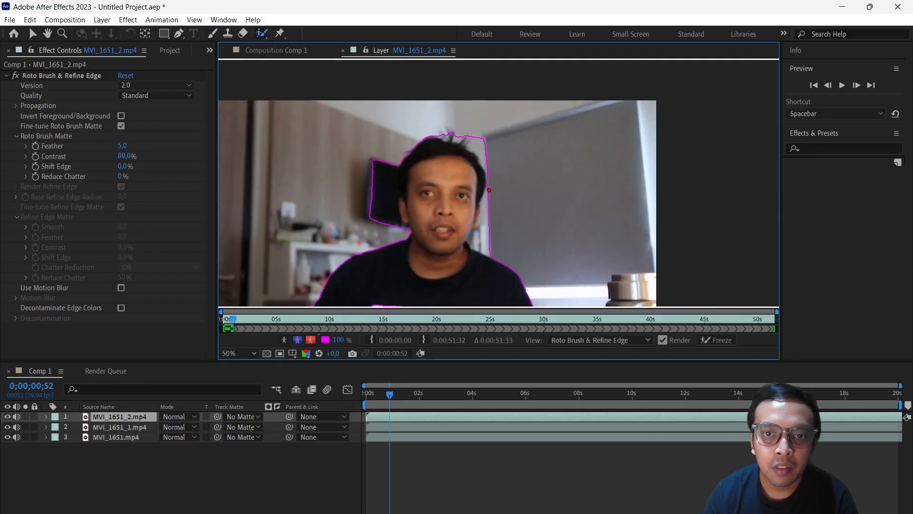
{"action": "mouse_move", "coordinate": [489, 190]}
{"action": "left_mouse_down"}
{"action": "mouse_move", "coordinate": [471, 241]}
{"action": "mouse_move", "coordinate": [532, 262]}
{"action": "left_mouse_up"}
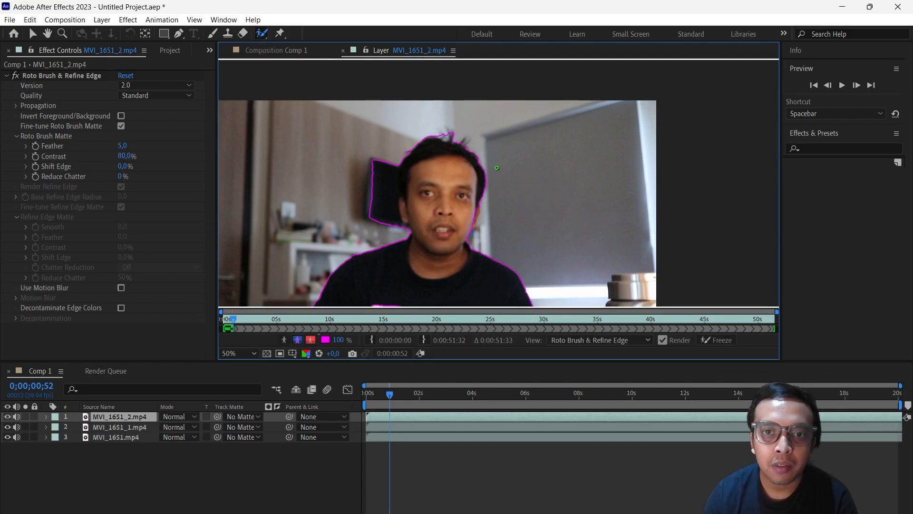
{"action": "mouse_move", "coordinate": [398, 163]}
{"action": "left_mouse_down"}
{"action": "mouse_move", "coordinate": [390, 235]}
{"action": "mouse_move", "coordinate": [371, 165]}
{"action": "mouse_move", "coordinate": [405, 166]}
{"action": "mouse_move", "coordinate": [405, 207]}
{"action": "left_mouse_up"}
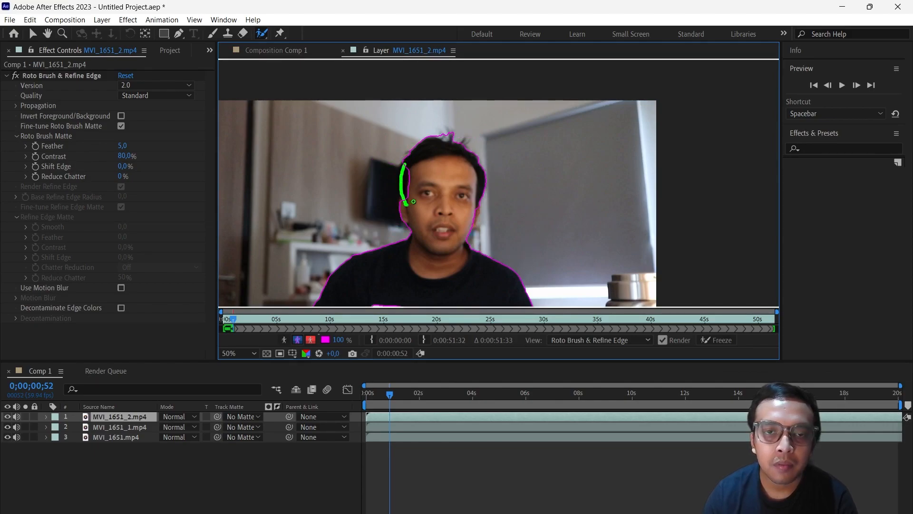
{"action": "key", "text": "comma"}
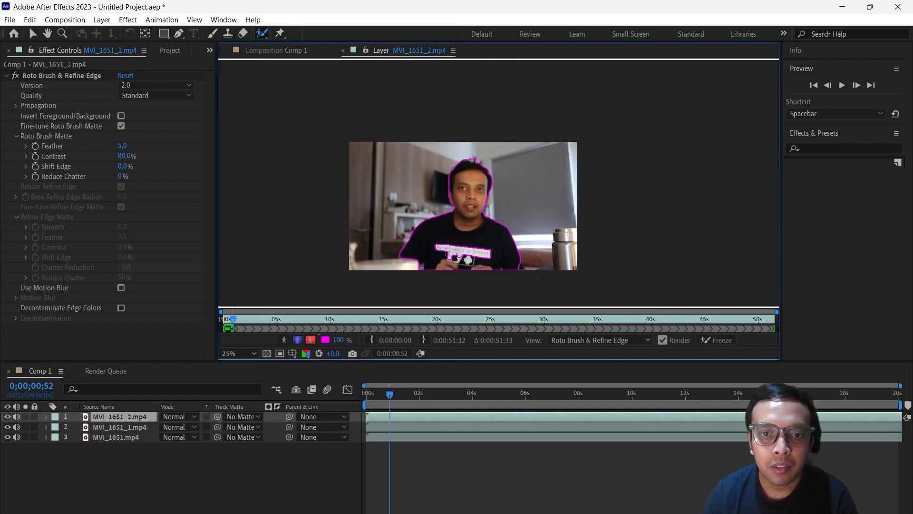
- At 0:00:00:52, add the printed label on the man's shirt to the Roto Brush selection
{"action": "scroll", "coordinate": [433, 244], "scroll_direction": "up", "scroll_amount": 2}
{"action": "left_click_drag", "start_coordinate": [433, 244], "coordinate": [445, 73]}
{"action": "mouse_move", "coordinate": [376, 126]}
{"action": "left_mouse_down"}
{"action": "mouse_move", "coordinate": [433, 126]}
{"action": "mouse_move", "coordinate": [399, 158]}
{"action": "mouse_move", "coordinate": [379, 123]}
{"action": "left_mouse_up"}
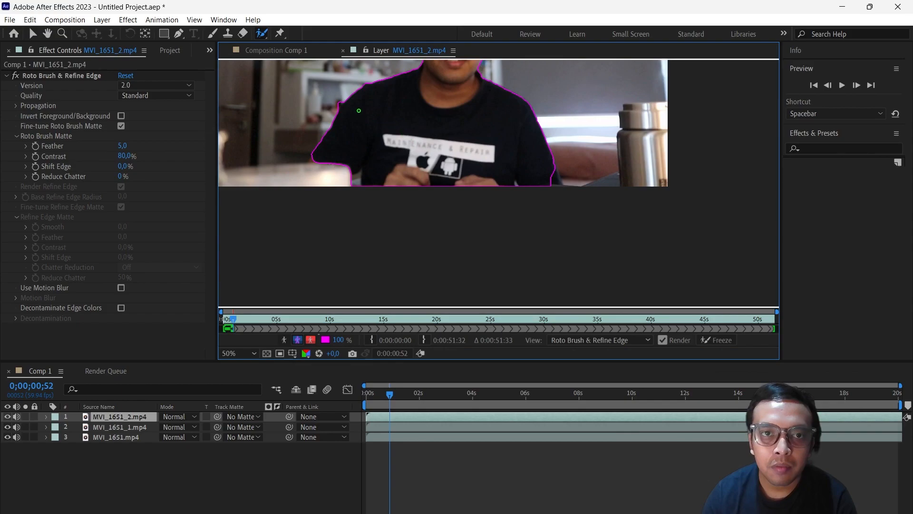
{"action": "key", "text": "comma"}
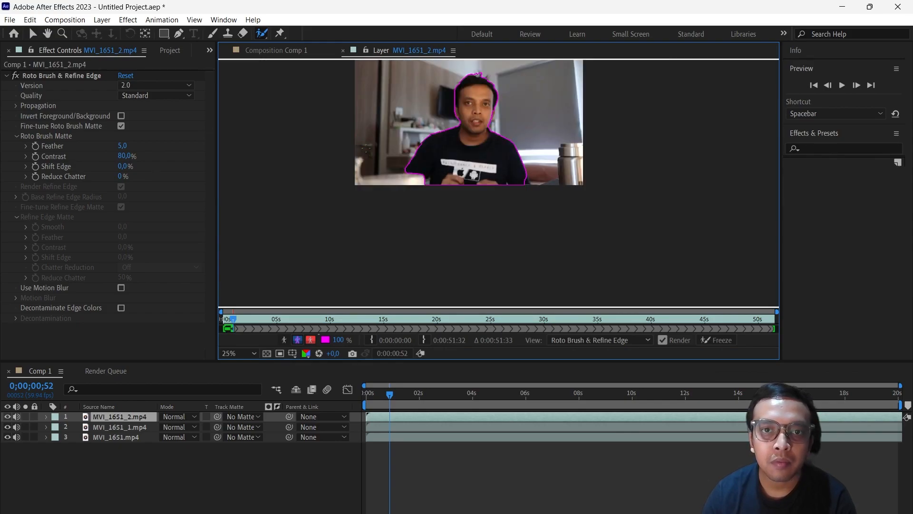
- Propagate the Roto Brush selection by playing to 0:00:06:03, freeze the propagation and show the Comp 1 composition
{"action": "key", "text": "space"}
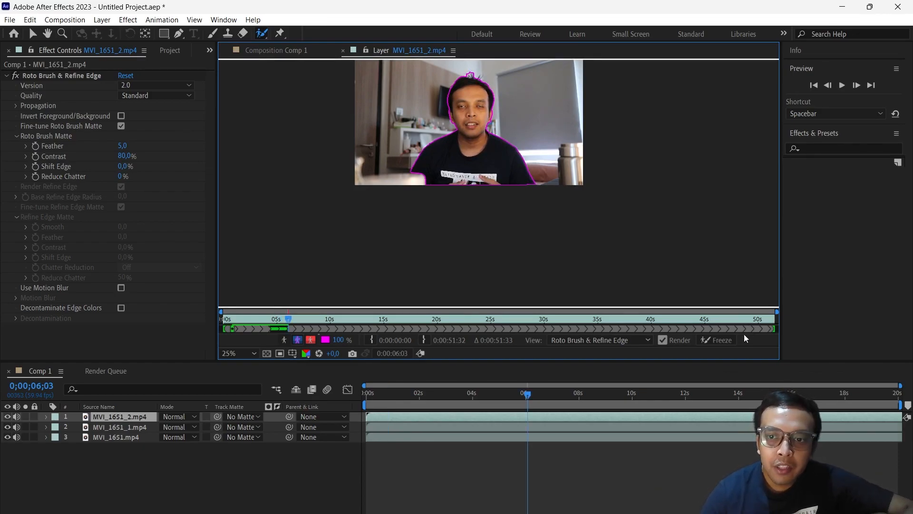
{"action": "left_click", "coordinate": [720, 341]}
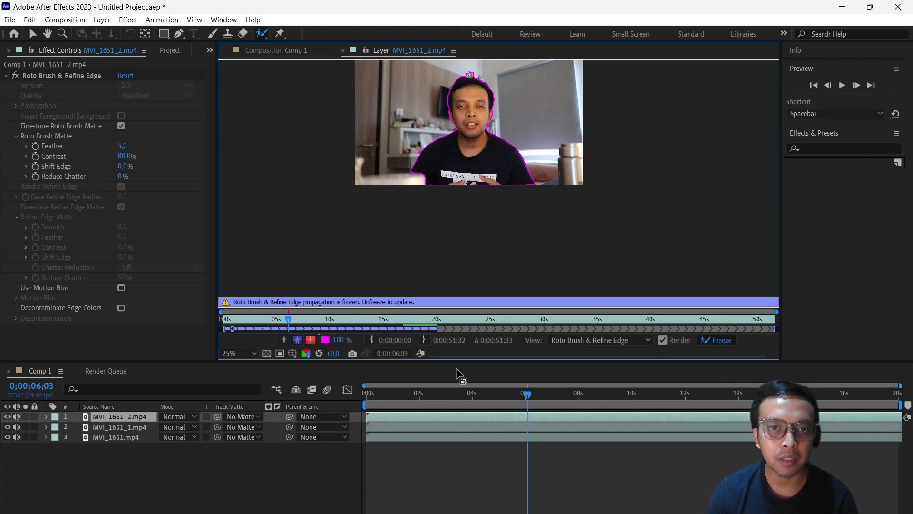
{"action": "left_click", "coordinate": [280, 50]}
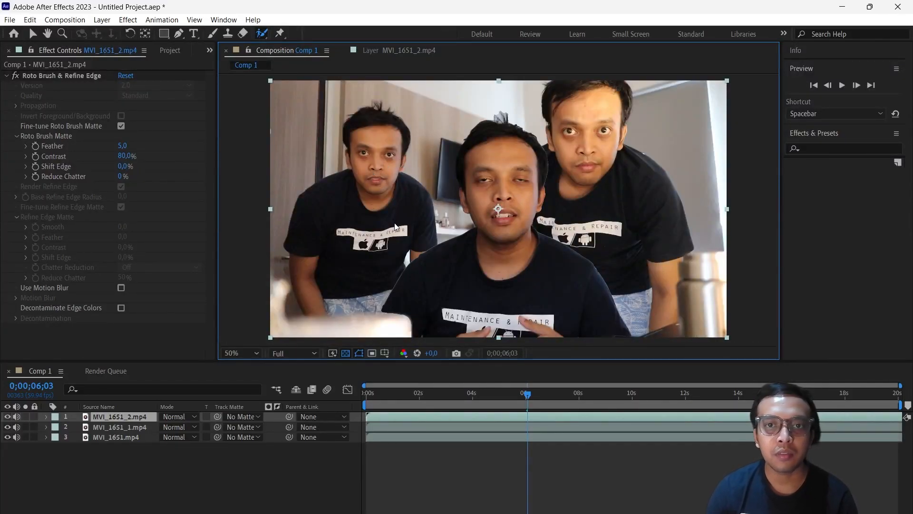
- Move the time to 0;00;00;09 and close the layer view of MVI_1651_2
{"action": "left_click_drag", "start_coordinate": [529, 396], "coordinate": [372, 401]}
{"action": "left_click", "coordinate": [376, 50]}
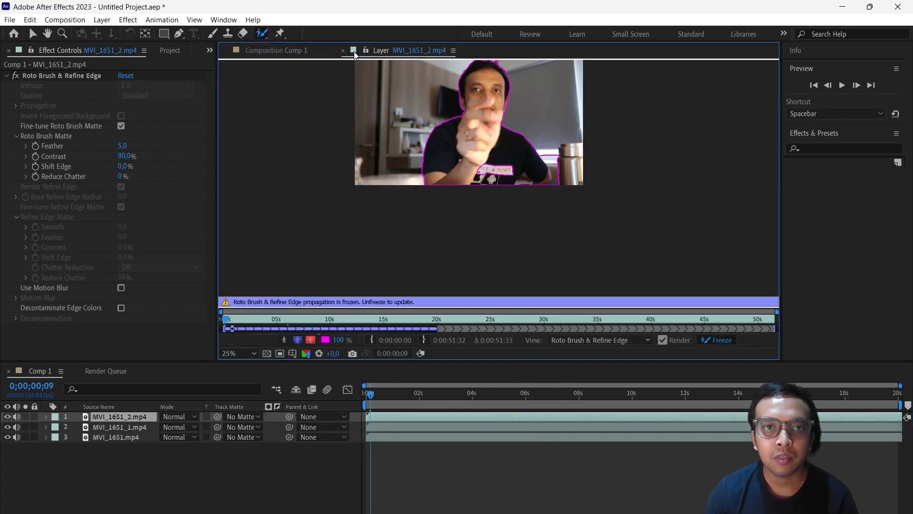
{"action": "left_click", "coordinate": [342, 50]}
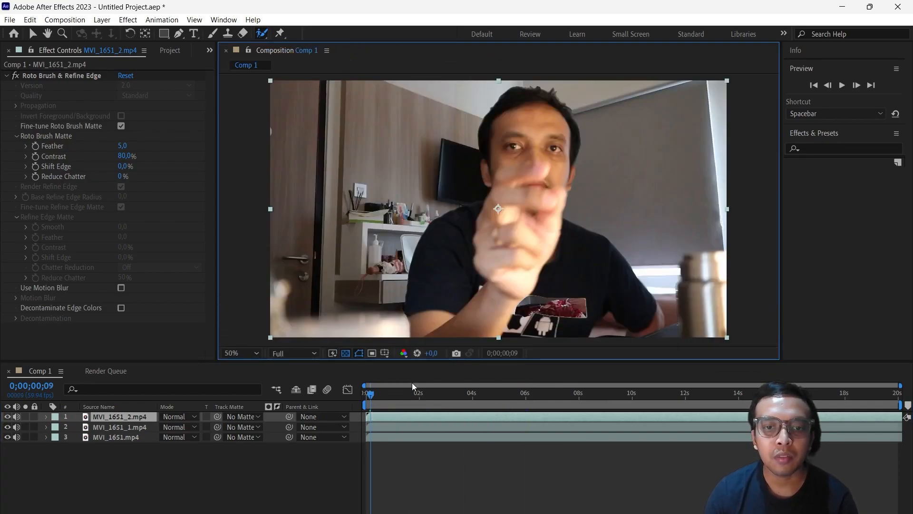
- Play Comp 1 from 0;00;00;00 to 0;00;03;34 to check the three clones together
{"action": "left_click_drag", "start_coordinate": [369, 401], "coordinate": [356, 404]}
{"action": "key", "text": "space"}
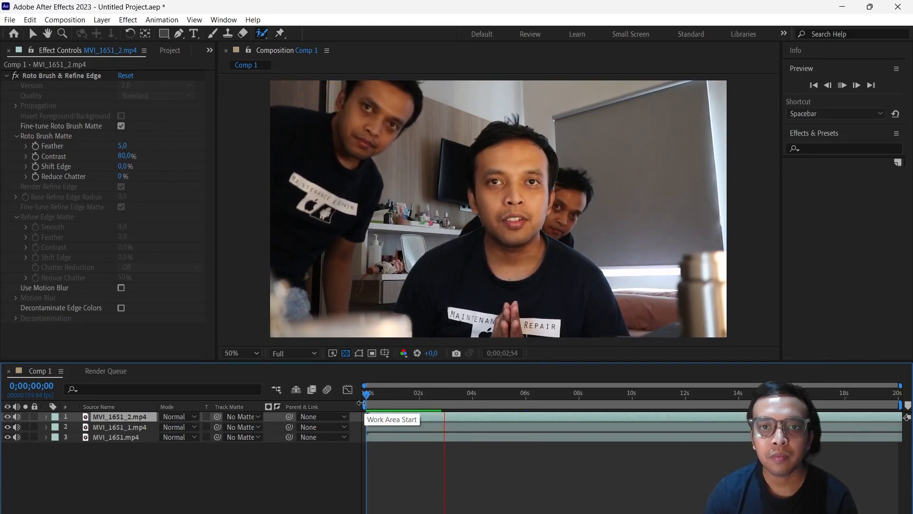
{"action": "key", "text": "space"}
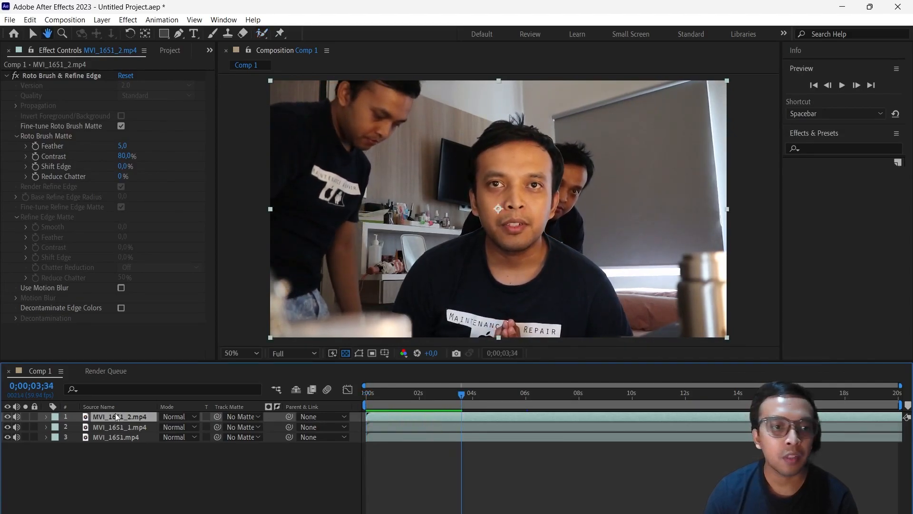
- Expand the Roto Brush & Refine Edge settings of the MVI_1651_2 layer in the timeline and look through them
{"action": "left_click", "coordinate": [45, 415]}
{"action": "left_click", "coordinate": [55, 426]}
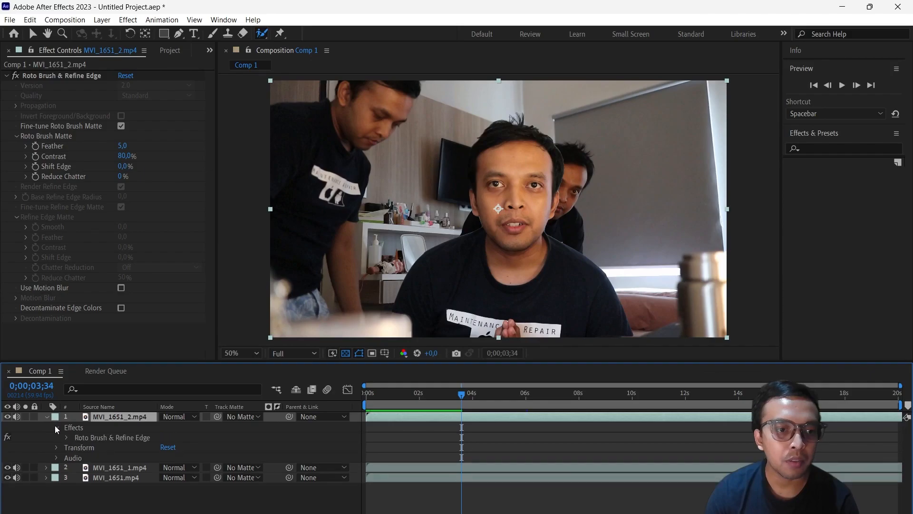
{"action": "left_click", "coordinate": [66, 436]}
{"action": "scroll", "coordinate": [118, 451], "scroll_direction": "down", "scroll_amount": 4}
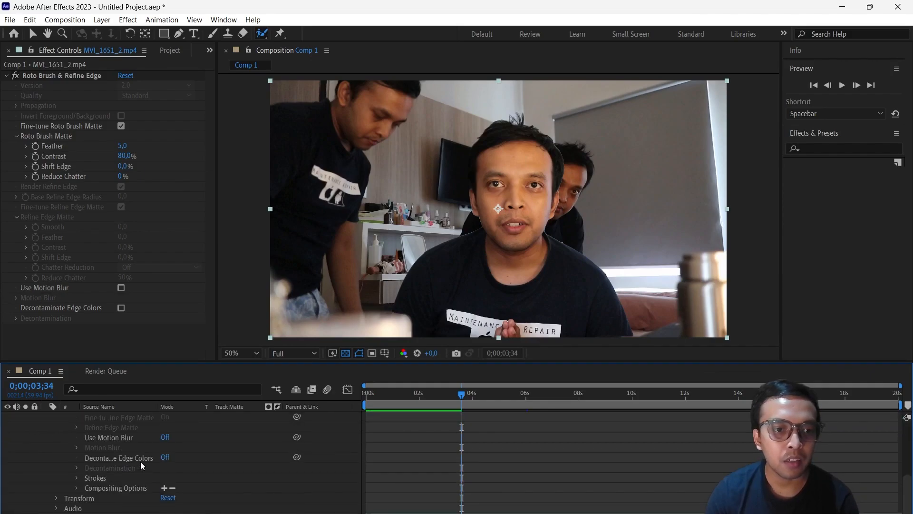
{"action": "scroll", "coordinate": [124, 458], "scroll_direction": "up", "scroll_amount": 4}
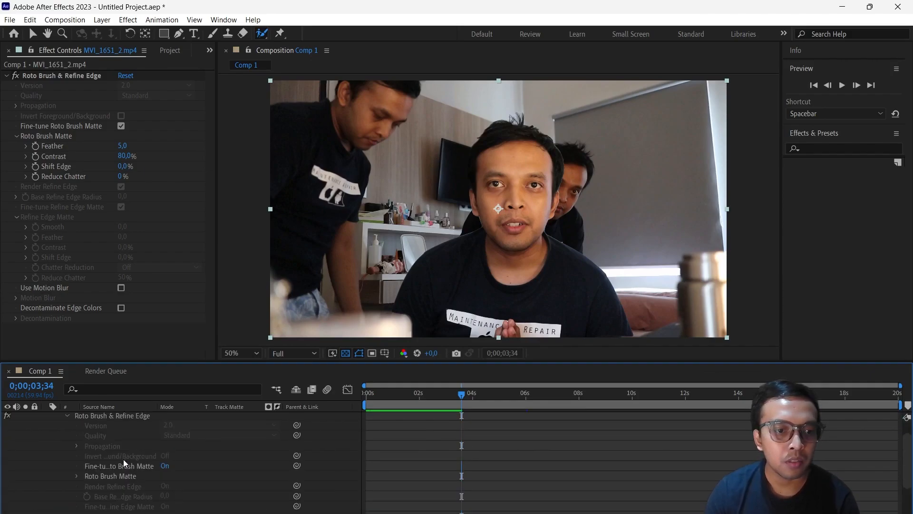
{"action": "scroll", "coordinate": [119, 479], "scroll_direction": "up", "scroll_amount": 1}
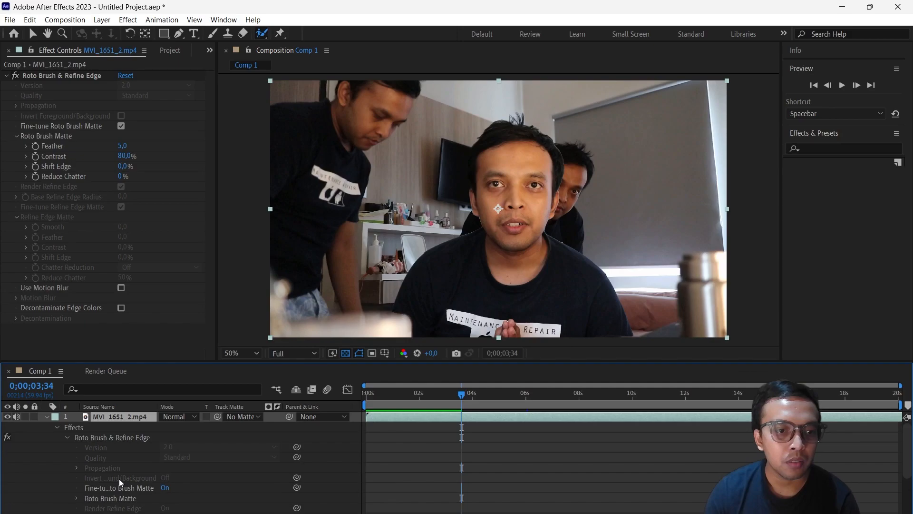
- Try a different Feather value in the Roto Brush Matte settings of MVI_1651_2, and undo it
{"action": "left_click", "coordinate": [77, 499]}
{"action": "scroll", "coordinate": [114, 497], "scroll_direction": "down", "scroll_amount": 2}
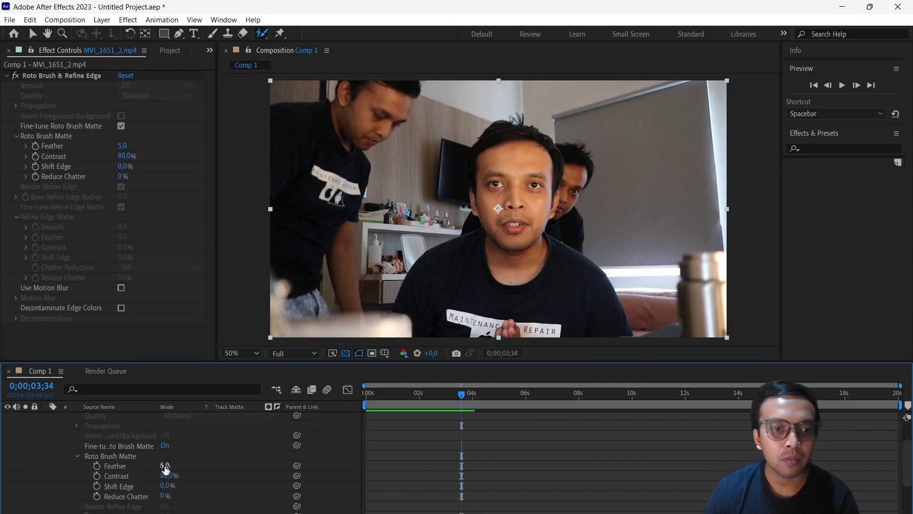
{"action": "left_click_drag", "start_coordinate": [162, 466], "coordinate": [281, 474]}
{"action": "key", "text": "ctrl+z"}
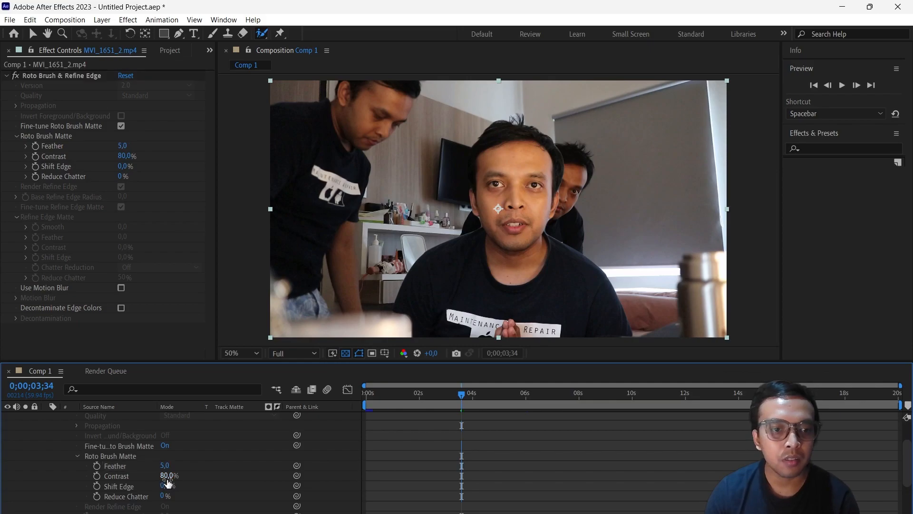
- Turn on Use Motion Blur for the Roto Brush effect on MVI_1651_2, look at its Motion Blur options and collapse the layer
{"action": "scroll", "coordinate": [148, 487], "scroll_direction": "down", "scroll_amount": 5}
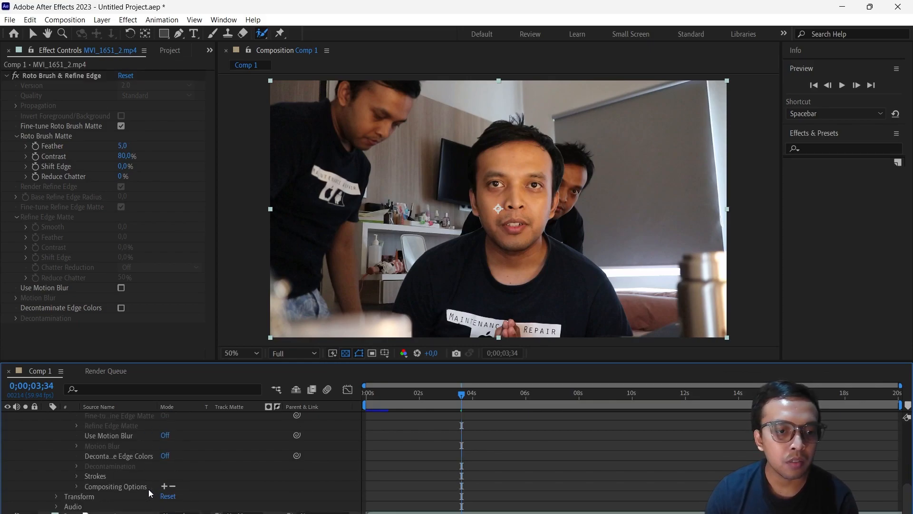
{"action": "left_click", "coordinate": [165, 436]}
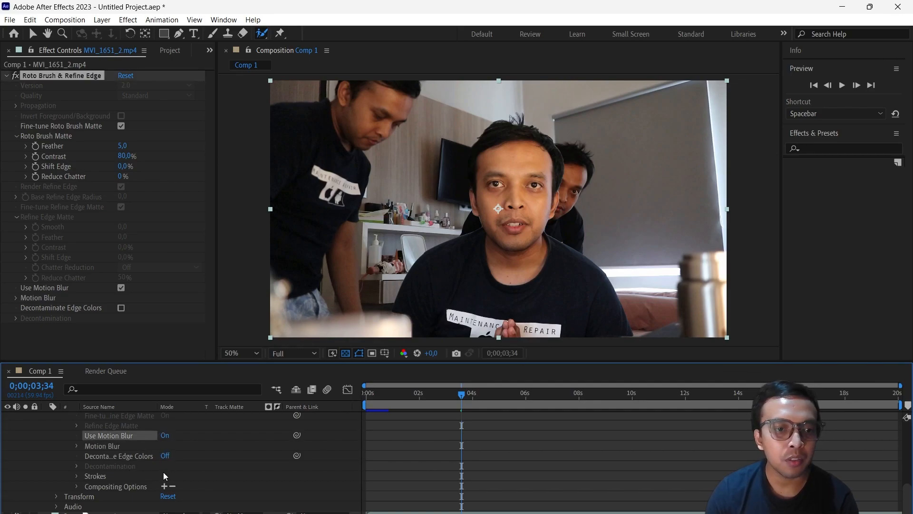
{"action": "left_click", "coordinate": [76, 446]}
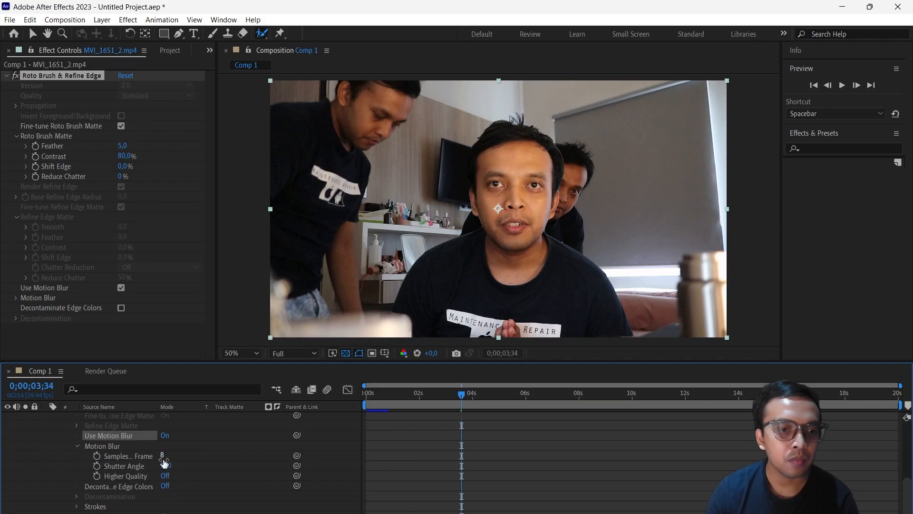
{"action": "scroll", "coordinate": [79, 432], "scroll_direction": "up", "scroll_amount": 5}
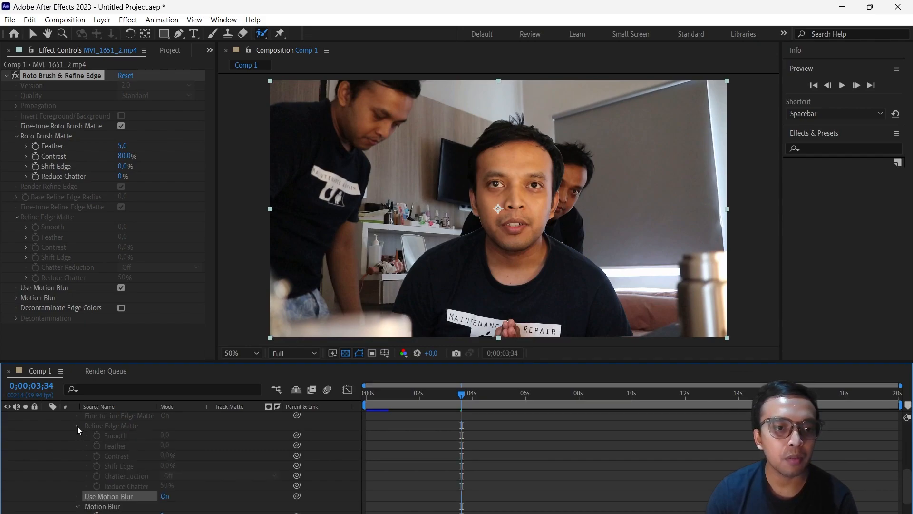
{"action": "left_click", "coordinate": [67, 438]}
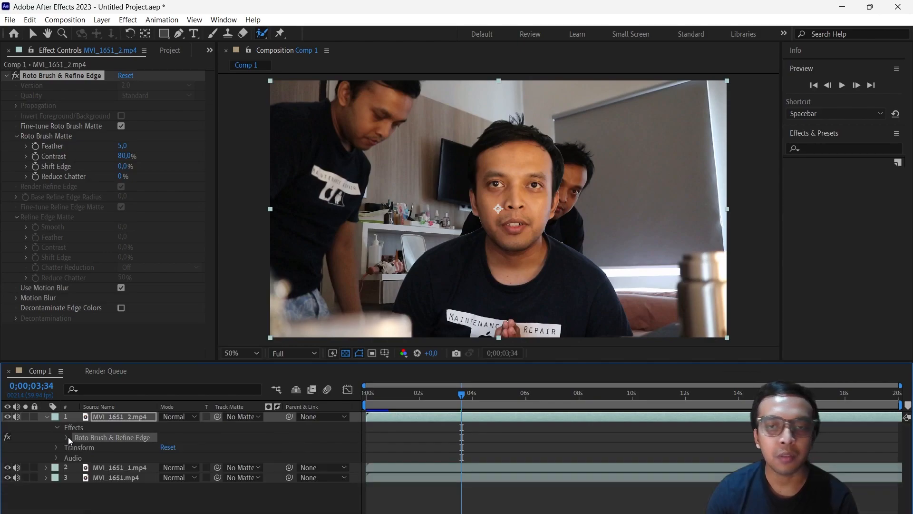
{"action": "left_click", "coordinate": [47, 417]}
- Preview Comp 1 from 0;00;00;00, stop playback and move the time to 0;00;03;36
{"action": "key", "text": "Home"}
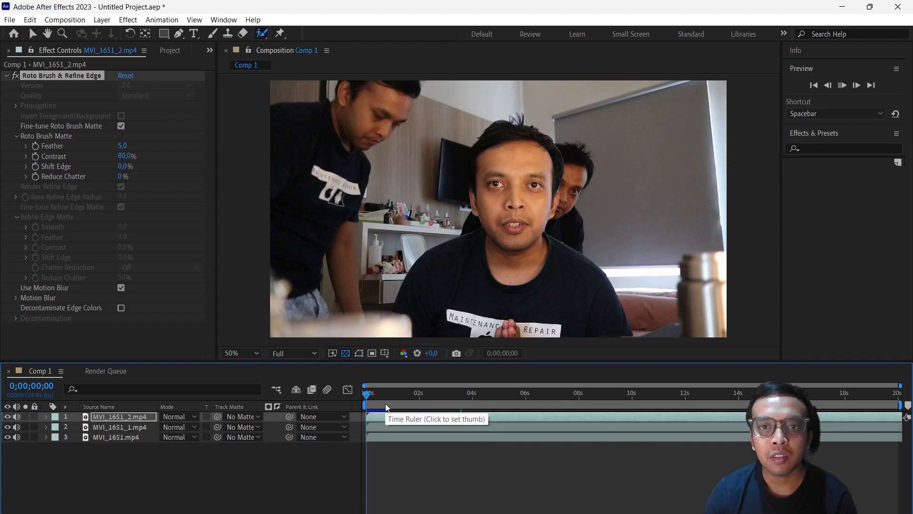
{"action": "key", "text": "space"}
{"action": "key", "text": "space"}
{"action": "left_click_drag", "start_coordinate": [415, 395], "coordinate": [462, 395]}
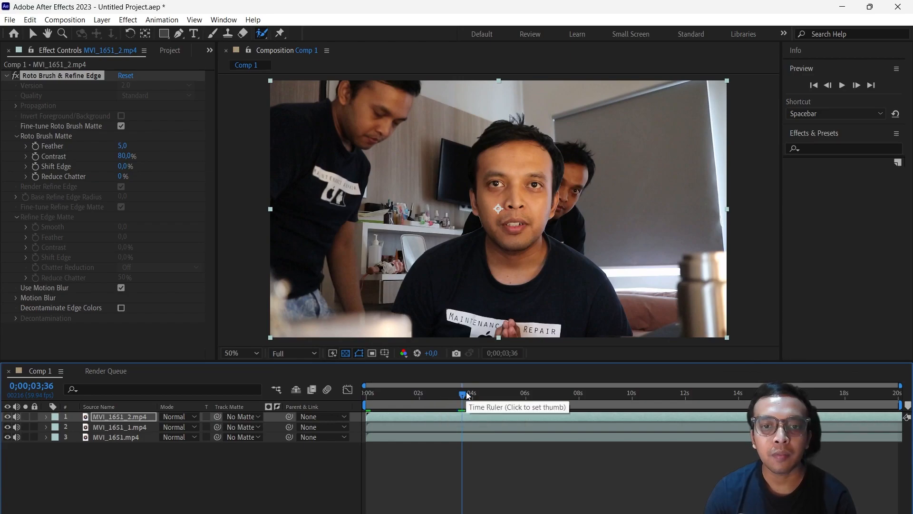
- Hide and show each of the three clip layers in turn to check which clone each one contains
{"action": "left_click", "coordinate": [7, 417]}
{"action": "left_click", "coordinate": [8, 418]}
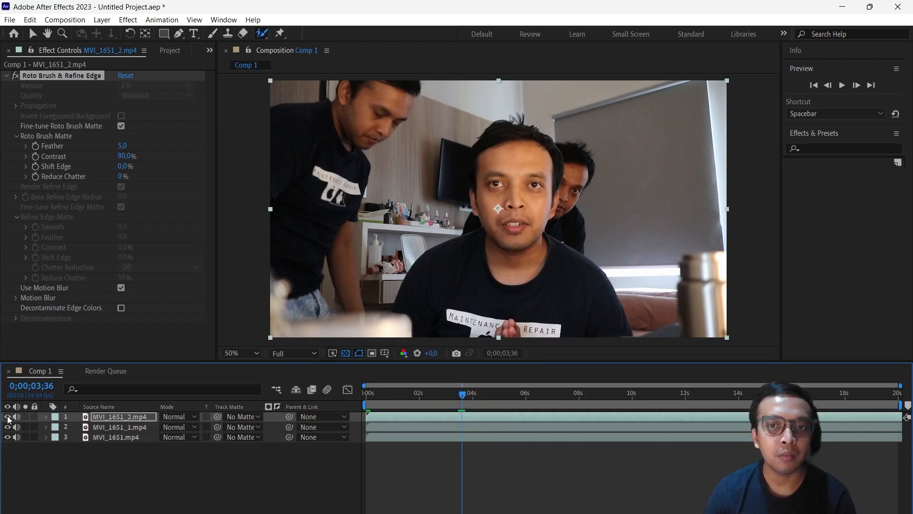
{"action": "left_click", "coordinate": [8, 427]}
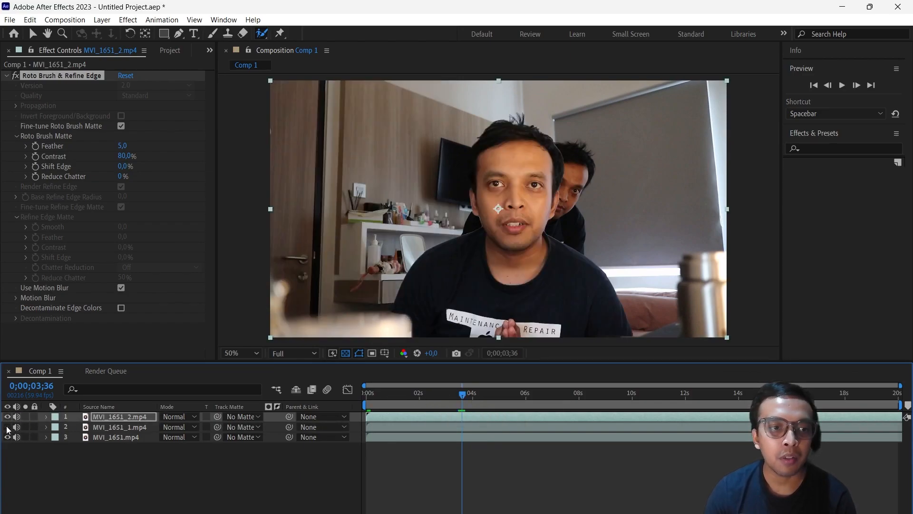
{"action": "left_click", "coordinate": [8, 427]}
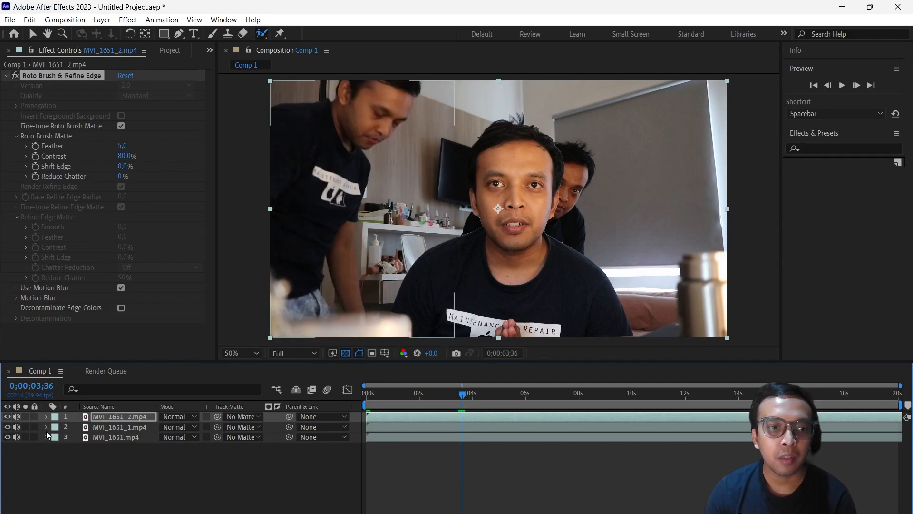
{"action": "left_click", "coordinate": [7, 437]}
{"action": "left_click", "coordinate": [8, 437]}
- Shift the MVI_1651 clip to start at 0;00;03;36 and the MVI_1651_1 clip to start shortly before 0;00;00;55
{"action": "left_click", "coordinate": [394, 438]}
{"action": "left_click_drag", "start_coordinate": [395, 437], "coordinate": [490, 434]}
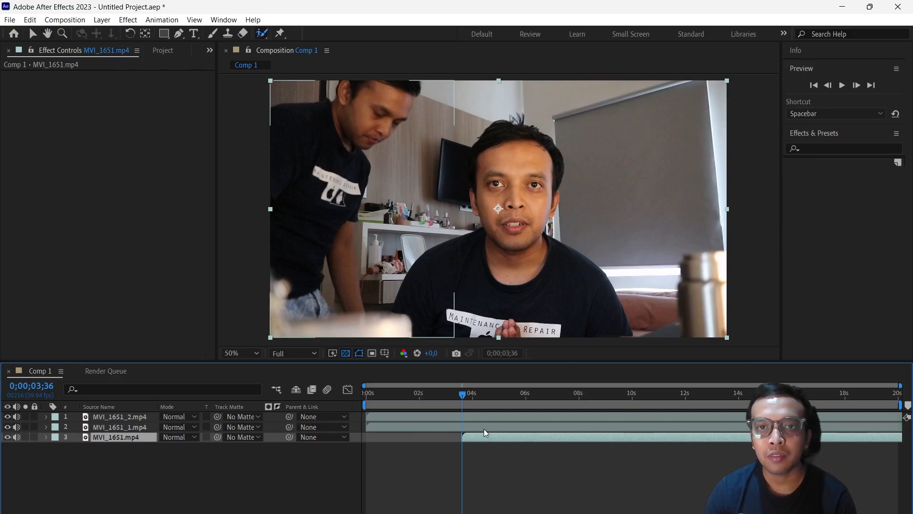
{"action": "left_click_drag", "start_coordinate": [464, 393], "coordinate": [415, 427]}
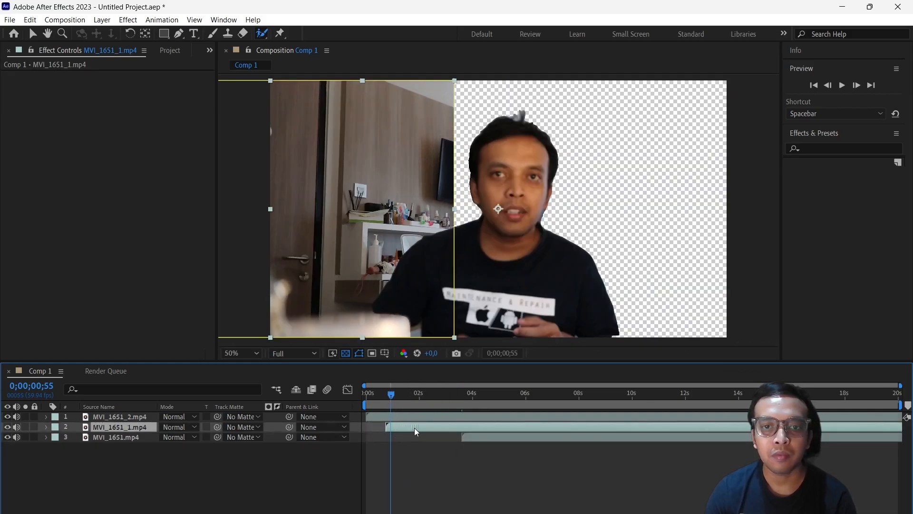
- Return the time to 0;00;00;00, duplicate the MVI_1651_2 layer and place the copy below all other layers
{"action": "left_click_drag", "start_coordinate": [391, 396], "coordinate": [350, 395]}
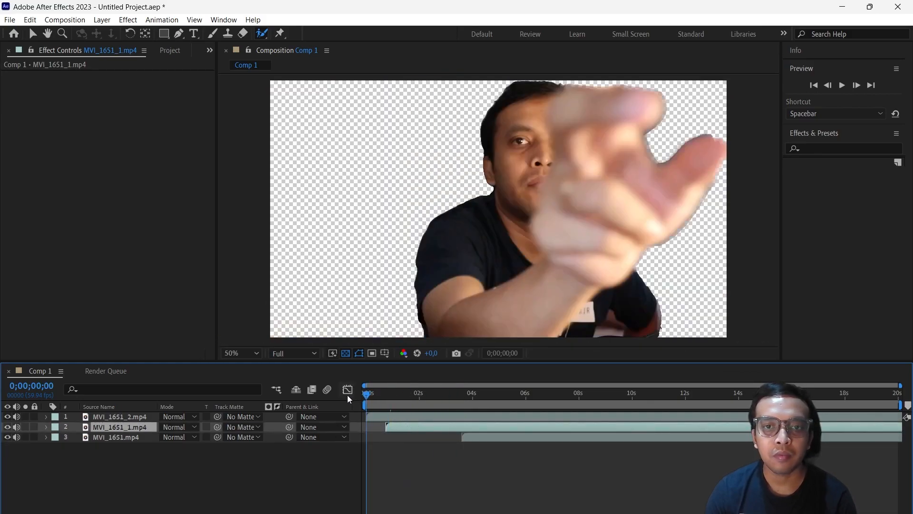
{"action": "left_click", "coordinate": [401, 415]}
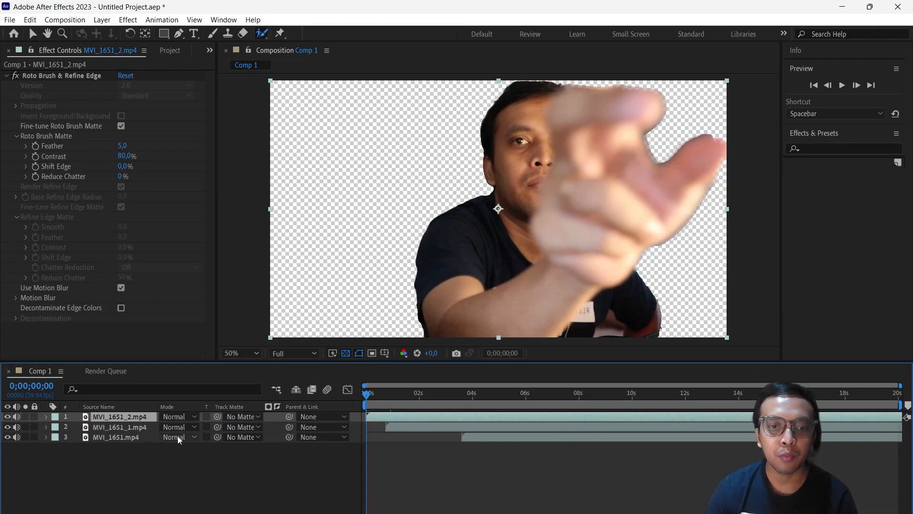
{"action": "key", "text": "ctrl+d"}
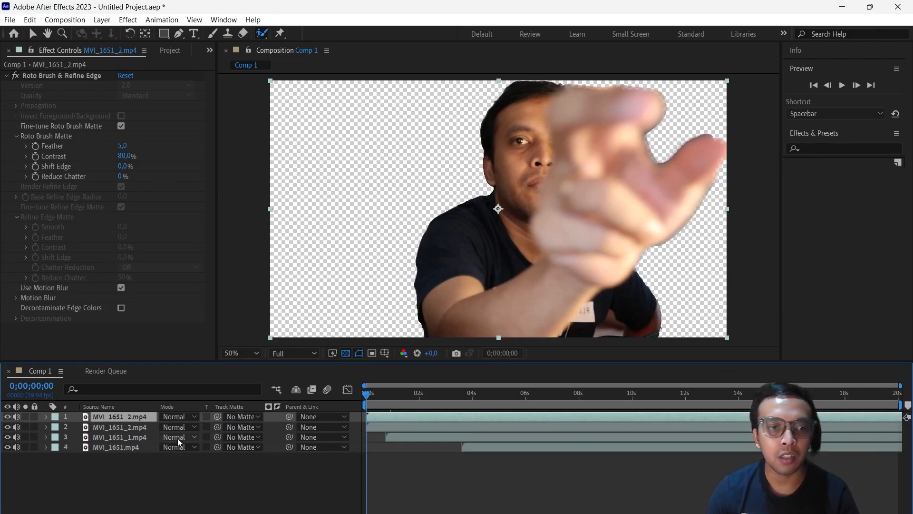
{"action": "left_click_drag", "start_coordinate": [119, 418], "coordinate": [117, 448]}
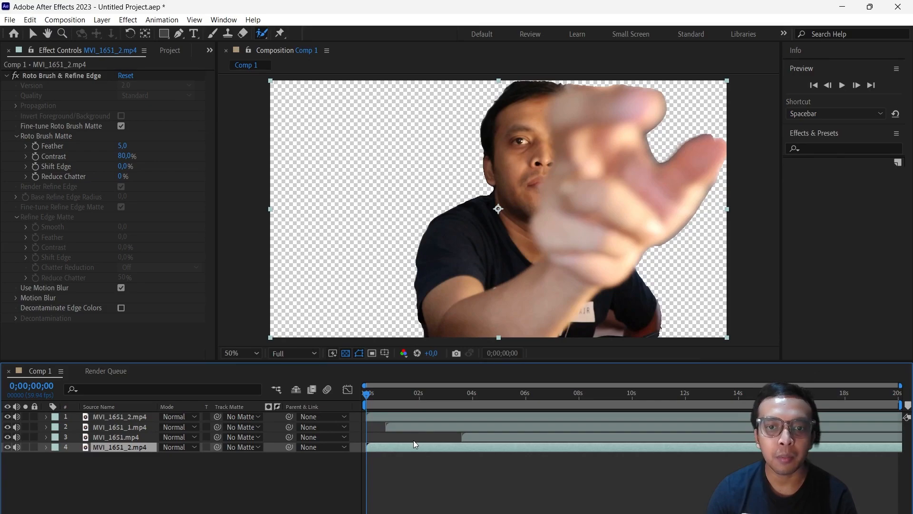
- Preview the start of the composition and remove the Roto Brush & Refine Edge effect from the bottom MVI_1651_2 copy
{"action": "left_click_drag", "start_coordinate": [396, 392], "coordinate": [321, 401]}
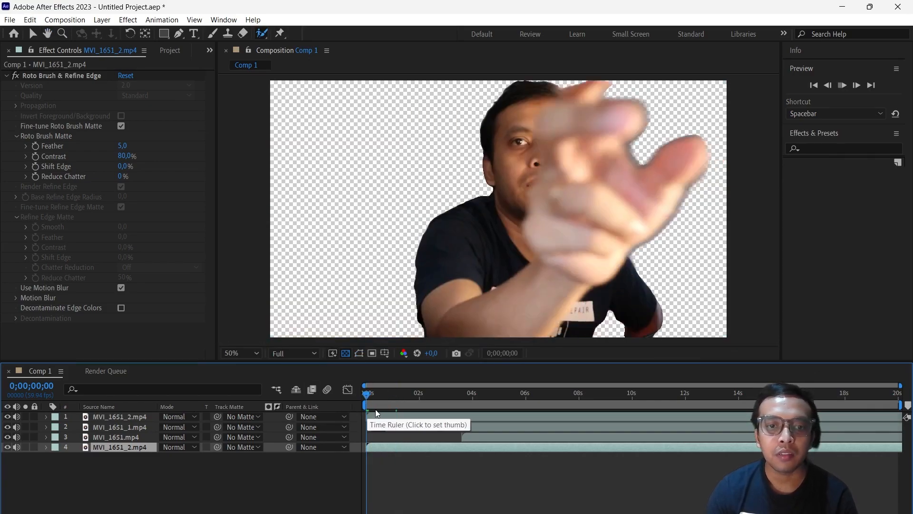
{"action": "key", "text": "space"}
{"action": "left_click", "coordinate": [46, 447]}
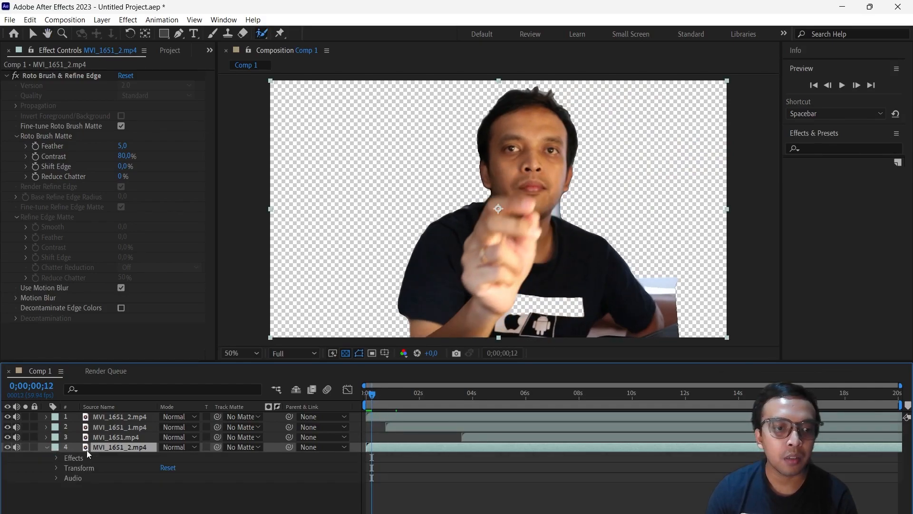
{"action": "key", "text": "Delete"}
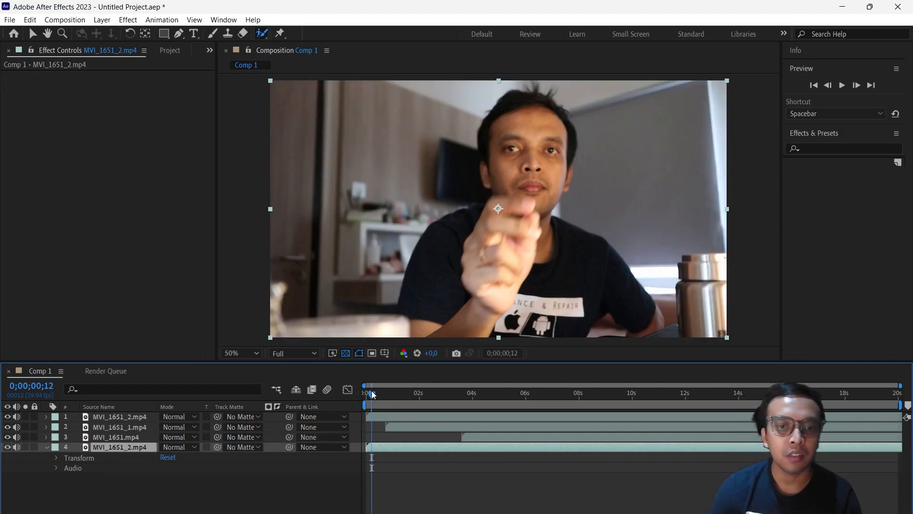
- Play Comp 1 from 0;00;00;00 with the restored background and move the time to 0;00;07;12
{"action": "key", "text": "Home"}
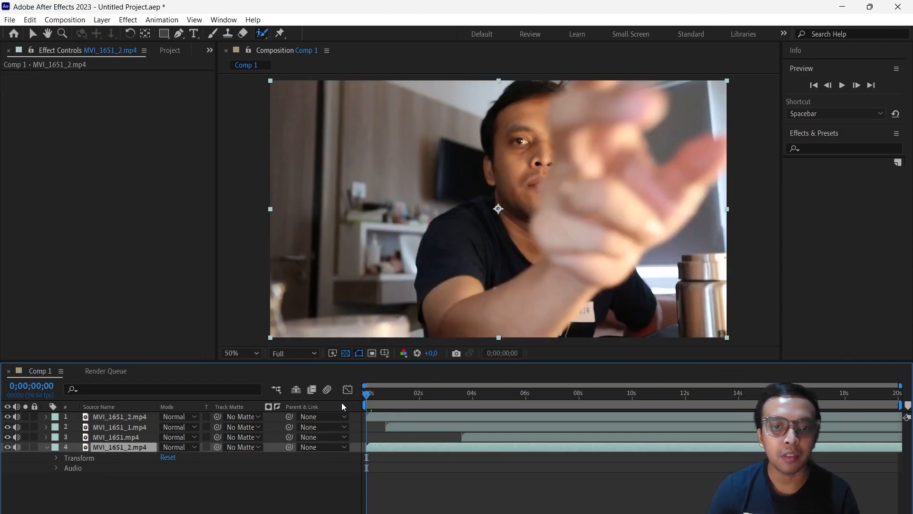
{"action": "key", "text": "space"}
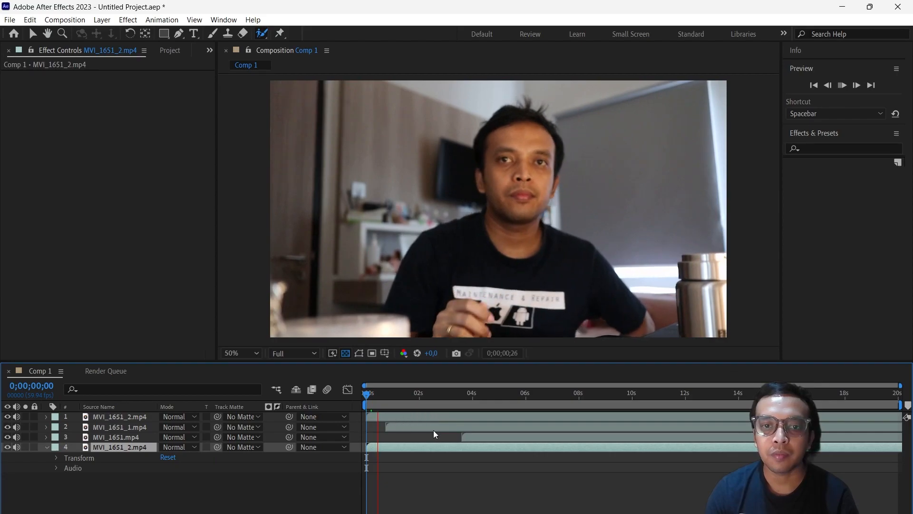
{"action": "left_click_drag", "start_coordinate": [370, 393], "coordinate": [559, 400]}
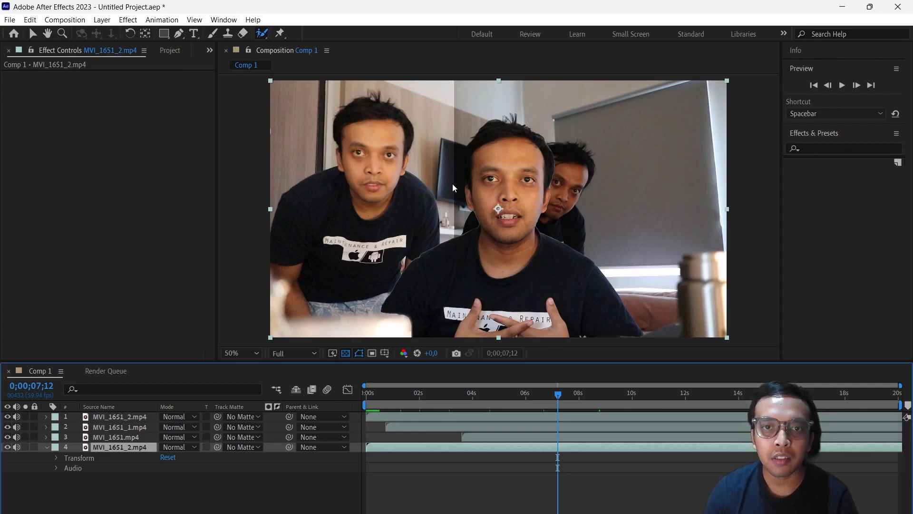
- Set the Mask Feather of Mask 1 on MVI_1651_1 to 107 pixels and collapse the layer
{"action": "left_click", "coordinate": [478, 427]}
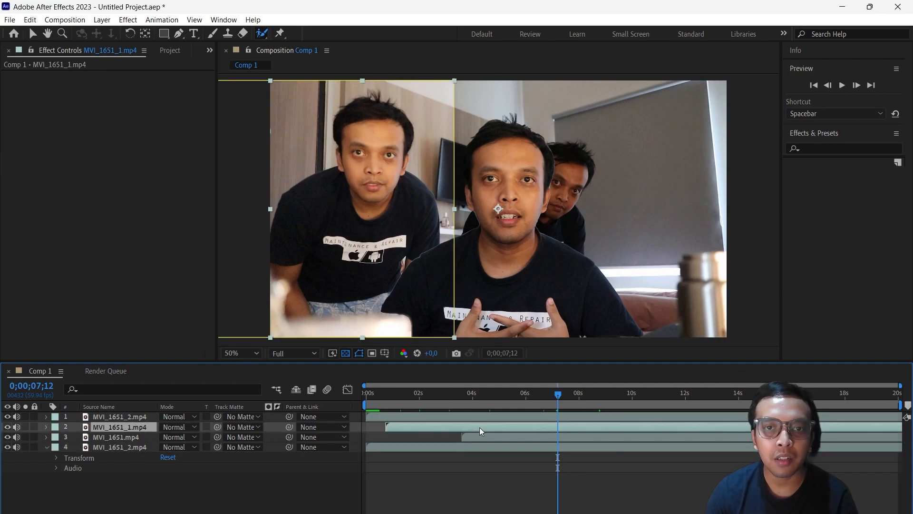
{"action": "left_click", "coordinate": [46, 427]}
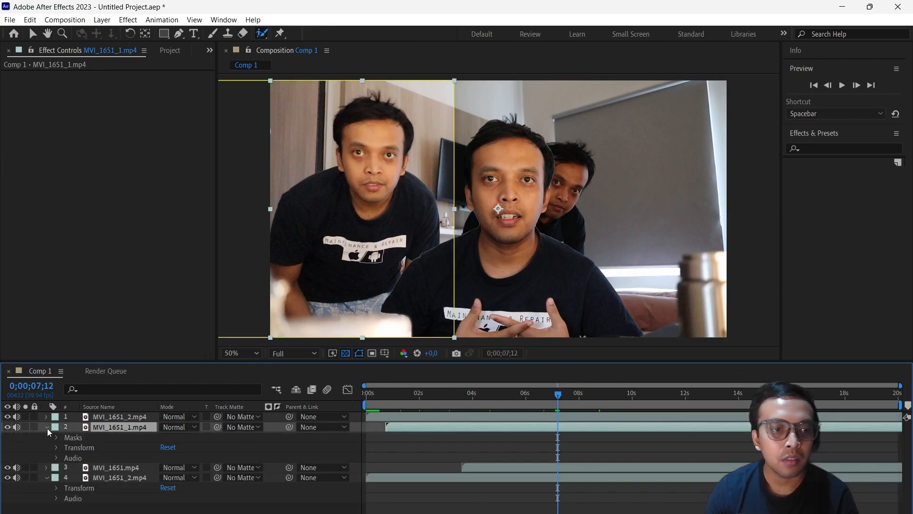
{"action": "left_click", "coordinate": [55, 441]}
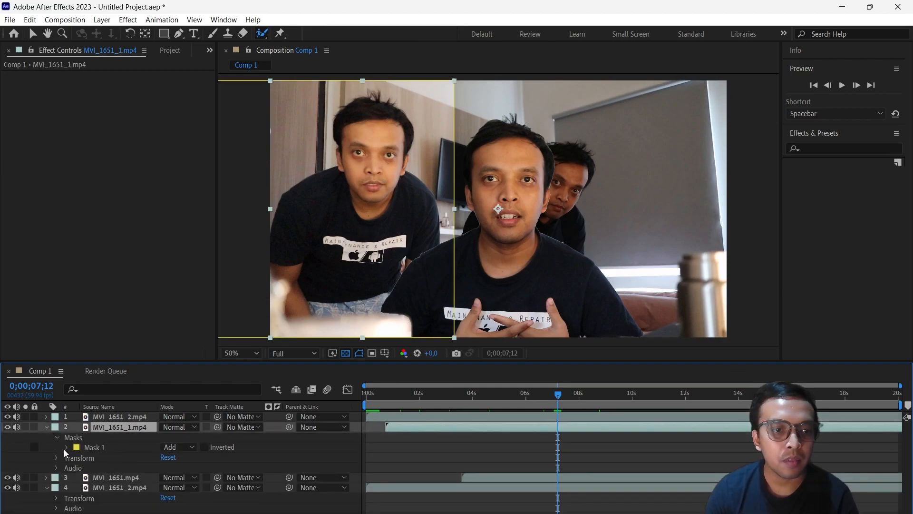
{"action": "left_click", "coordinate": [67, 448]}
{"action": "left_click_drag", "start_coordinate": [181, 467], "coordinate": [237, 460]}
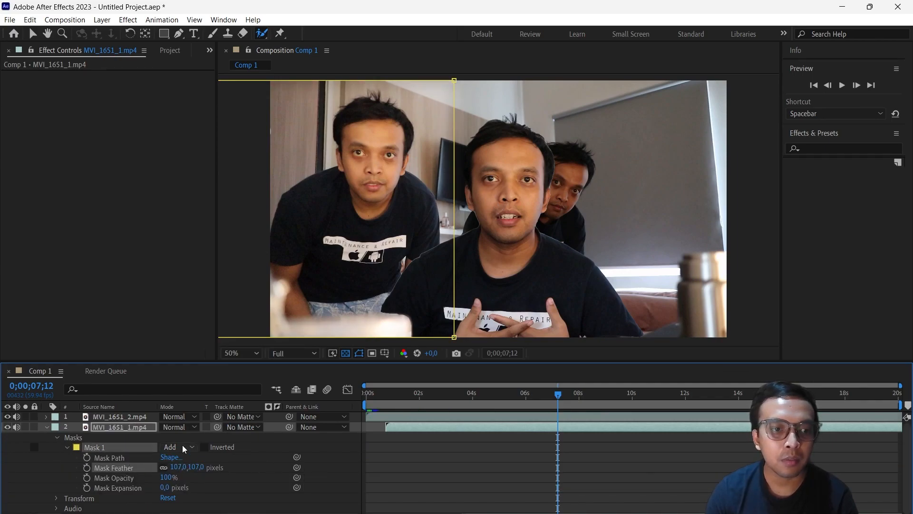
{"action": "left_click", "coordinate": [45, 426]}
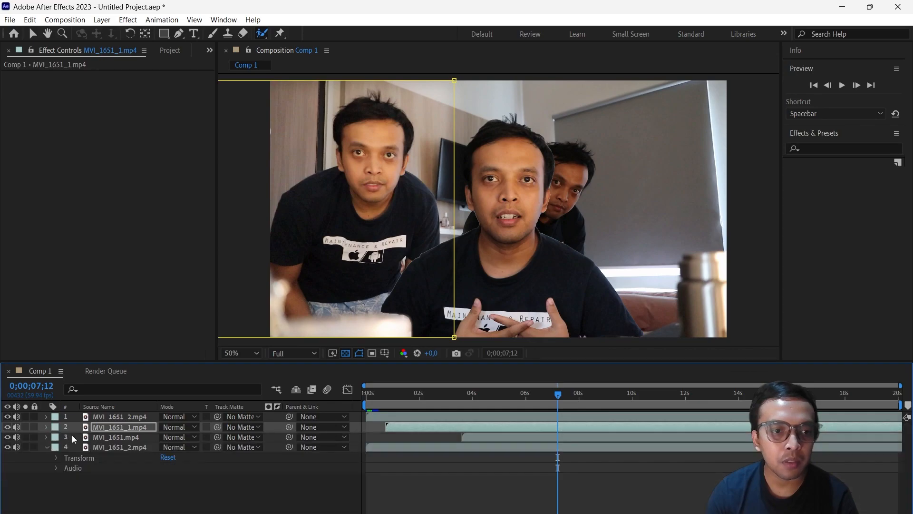
- Expand the MVI_1651 layer, inspect its Transform properties and collapse that group again
{"action": "left_click", "coordinate": [104, 437]}
{"action": "left_click", "coordinate": [47, 437]}
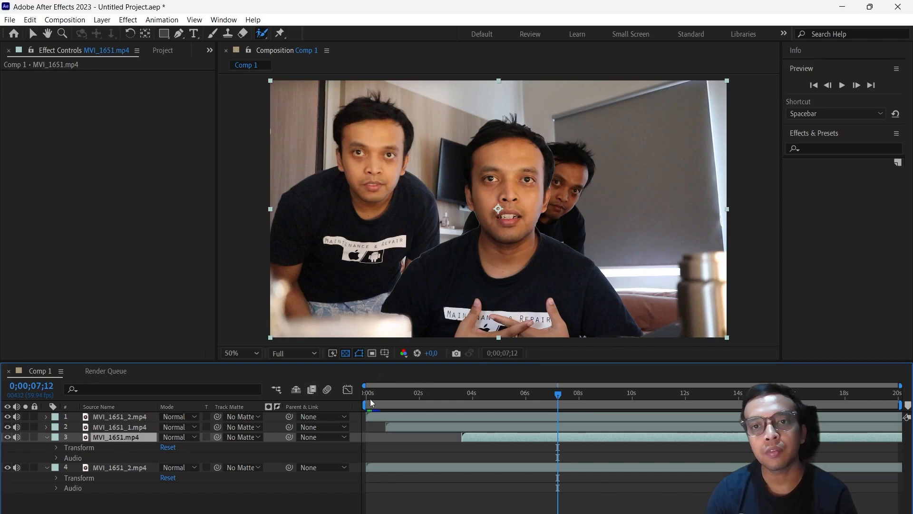
{"action": "left_click", "coordinate": [62, 446]}
{"action": "left_click", "coordinate": [57, 447]}
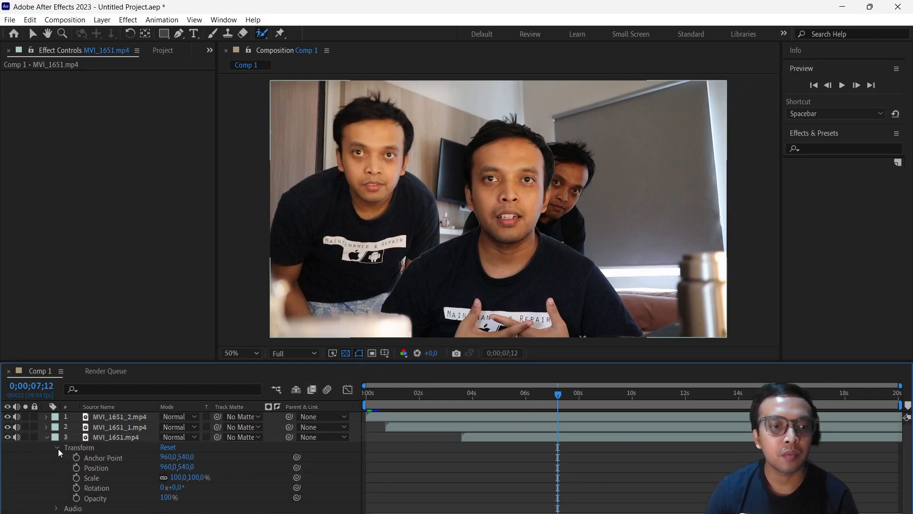
{"action": "left_click", "coordinate": [57, 448]}
{"action": "left_click", "coordinate": [92, 438]}
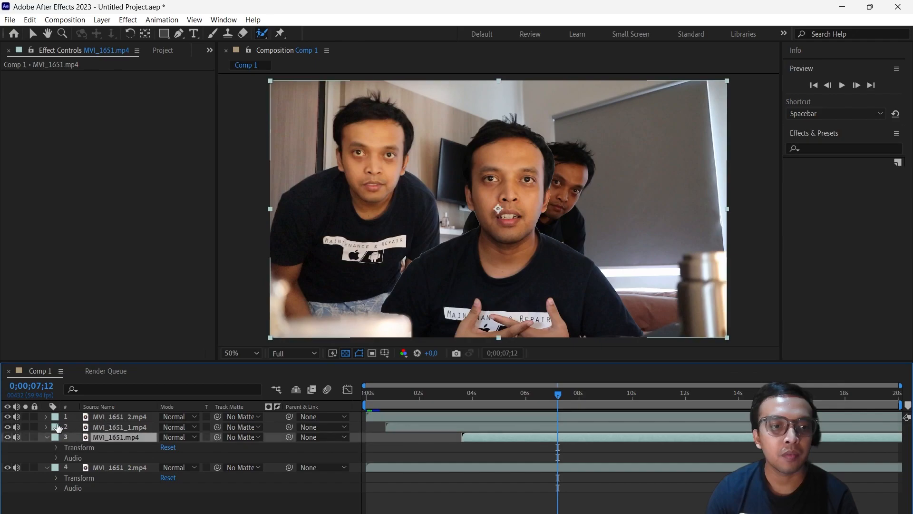
- Set the Mask Feather of Mask 1 on MVI_1651_1 to 212 pixels while the uppermost MVI_1651_2 layer is temporarily hidden
{"action": "left_click", "coordinate": [8, 418]}
{"action": "left_click", "coordinate": [8, 418]}
{"action": "left_click", "coordinate": [8, 418]}
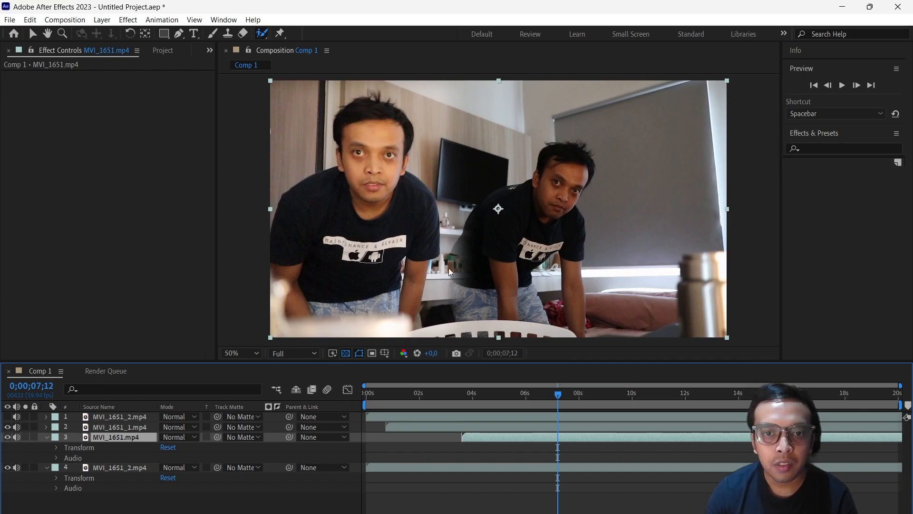
{"action": "left_click", "coordinate": [47, 426]}
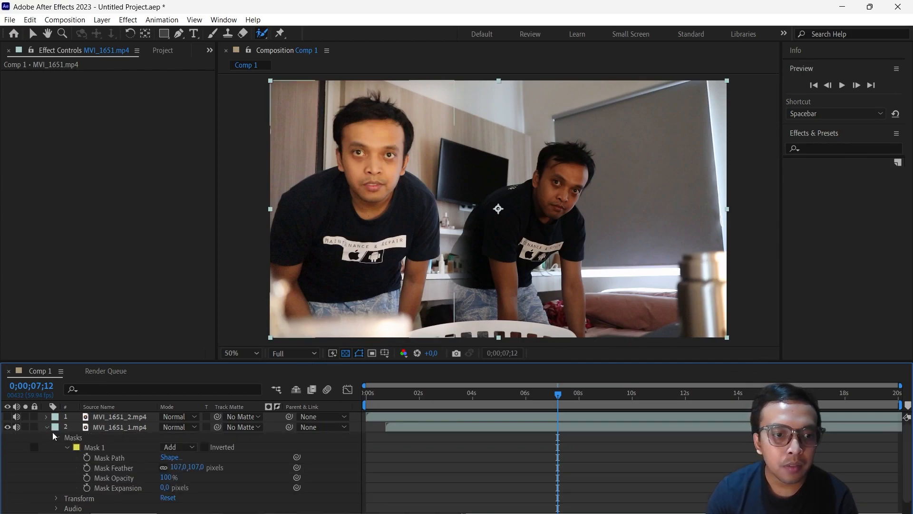
{"action": "left_click_drag", "start_coordinate": [193, 467], "coordinate": [223, 470]}
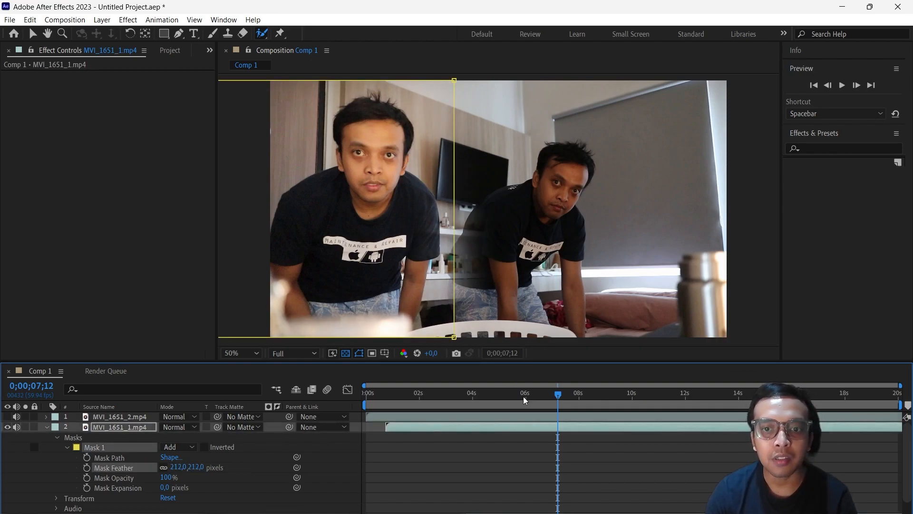
{"action": "left_click", "coordinate": [8, 416]}
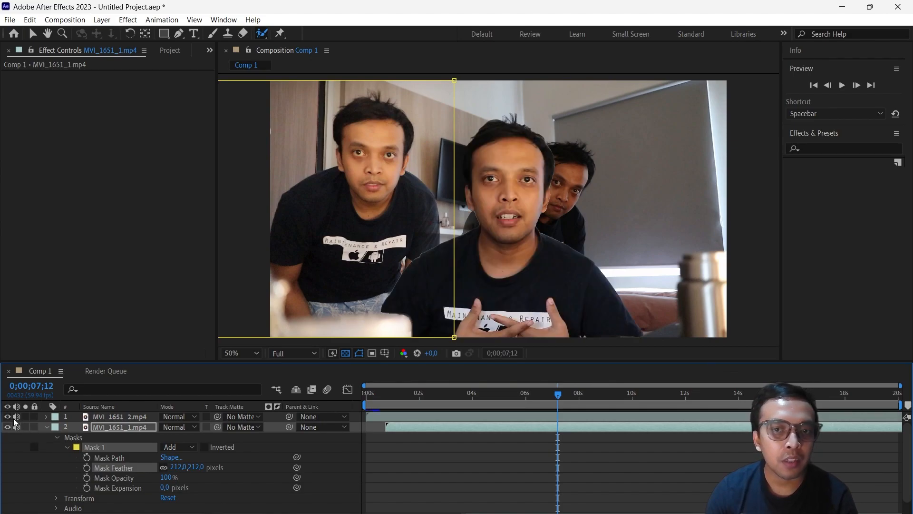
- Preview Comp 1 from 0;00;00;00 and move the time to 0;00;14;27
{"action": "key", "text": "Home"}
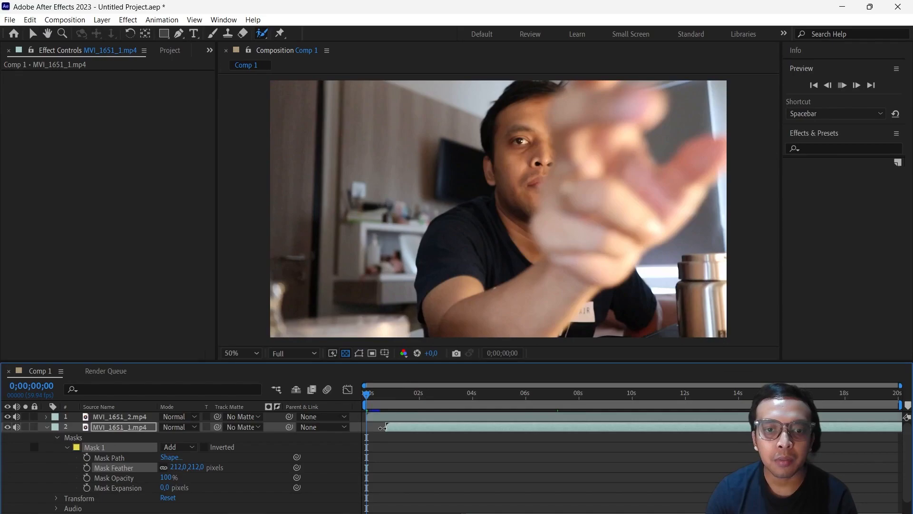
{"action": "key", "text": "space"}
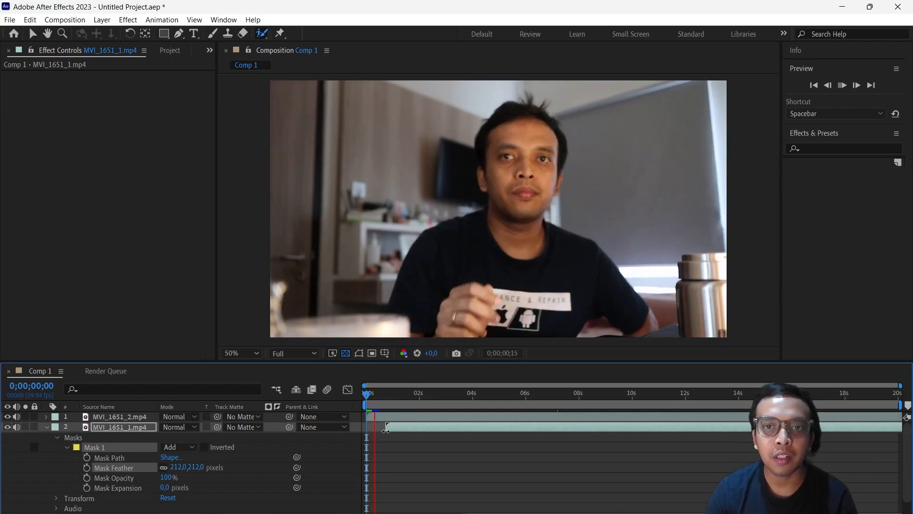
{"action": "key", "text": "space"}
{"action": "left_click_drag", "start_coordinate": [383, 398], "coordinate": [750, 399]}
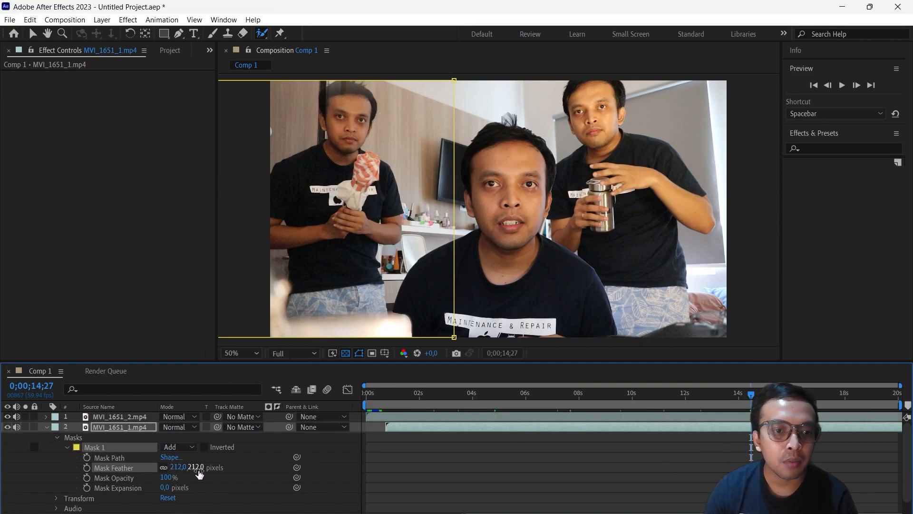
- Set the Mask Feather of Mask 1 on MVI_1651_1 to 100 pixels and select the uppermost MVI_1651_2 layer
{"action": "left_click", "coordinate": [195, 468]}
{"action": "type", "text": "100"}
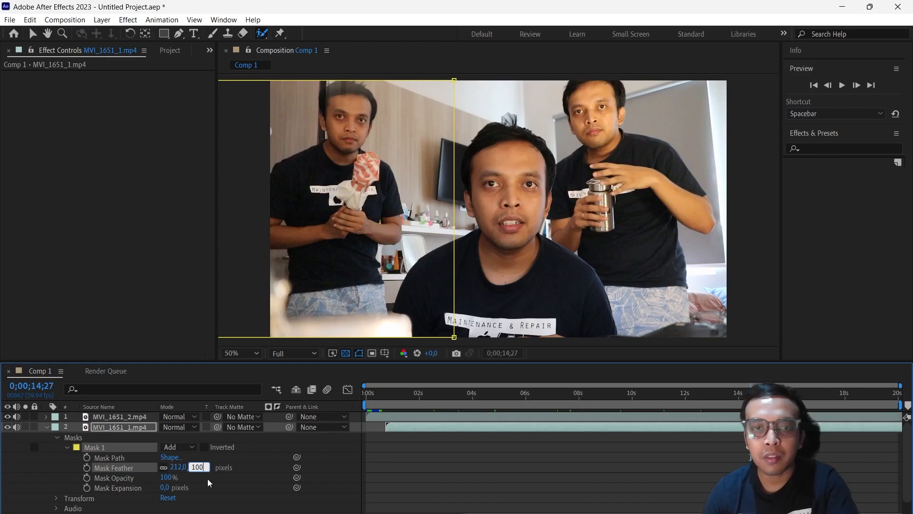
{"action": "key", "text": "Return"}
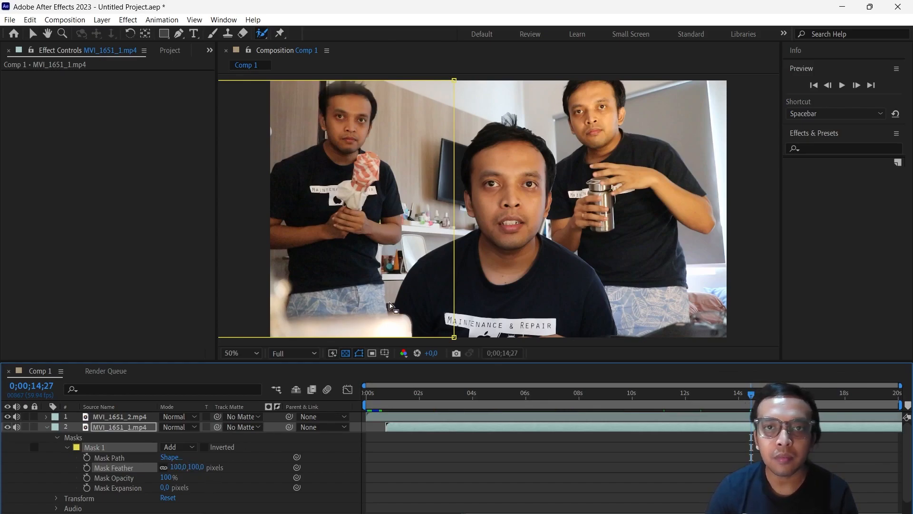
{"action": "left_click", "coordinate": [498, 252]}
{"action": "left_click", "coordinate": [127, 421]}
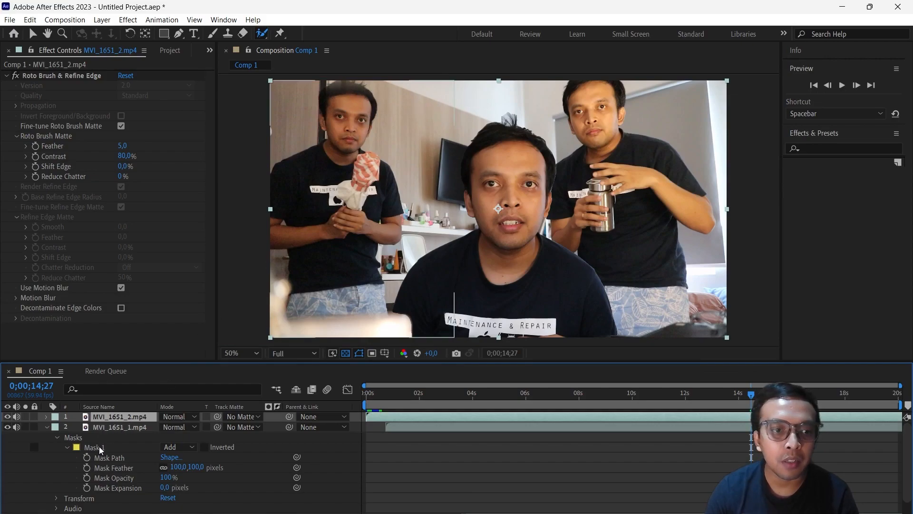
- Reduce the Mask Feather of Mask 1 on MVI_1651_1 to 50 pixels
{"action": "left_click", "coordinate": [198, 467]}
{"action": "type", "text": "50"}
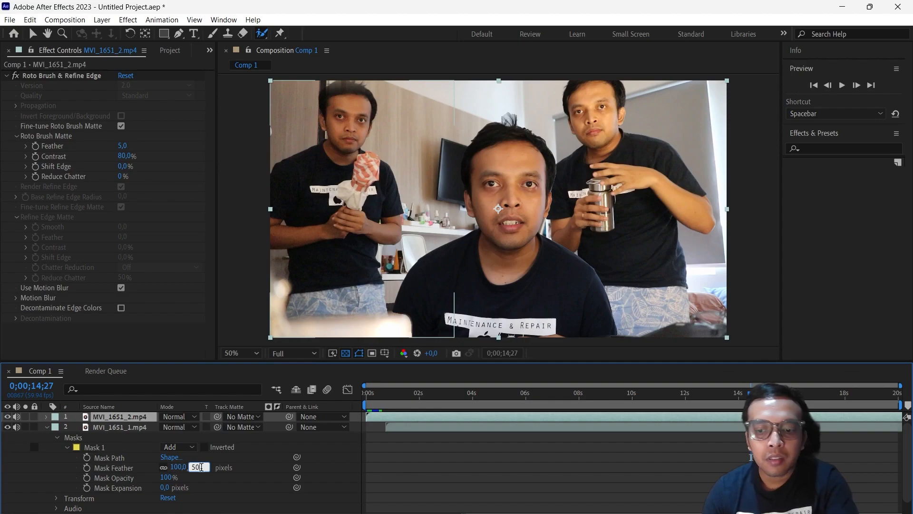
{"action": "key", "text": "Return"}
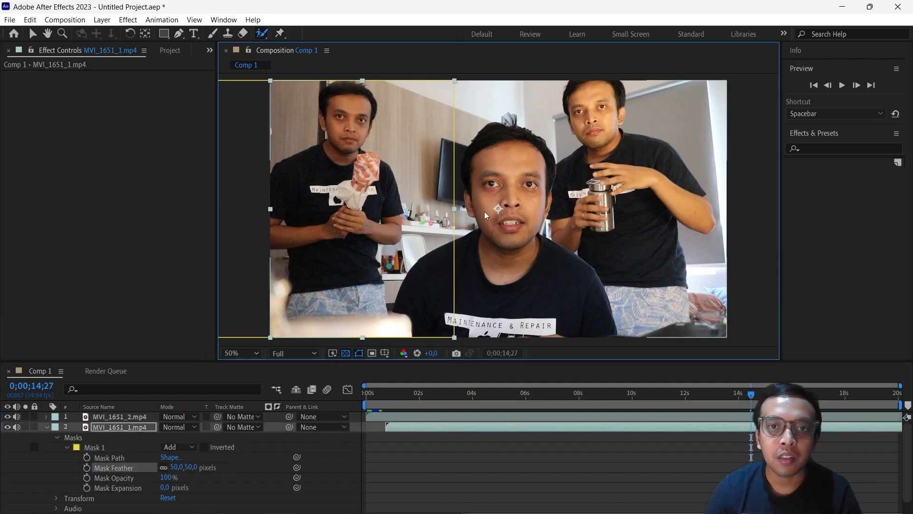
{"action": "scroll", "coordinate": [484, 211], "scroll_direction": "down", "scroll_amount": 2}
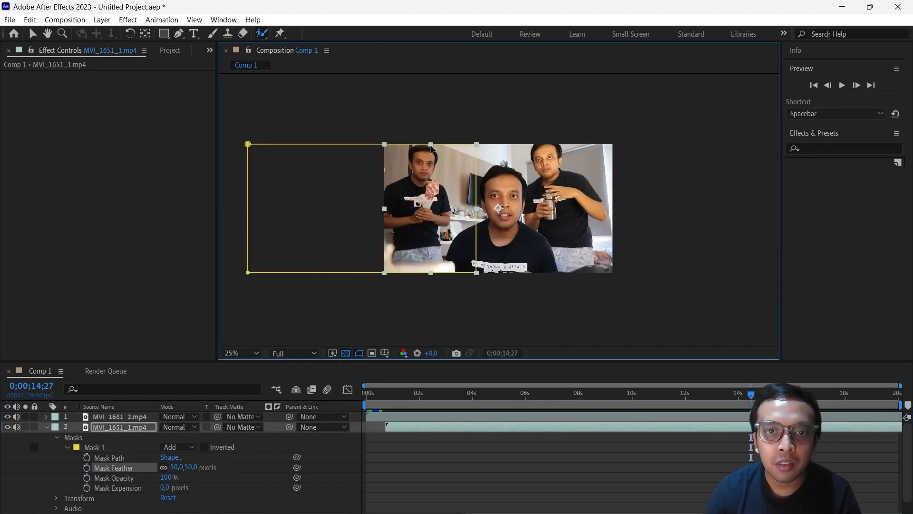
{"action": "left_click", "coordinate": [431, 147]}
{"action": "left_click", "coordinate": [532, 328]}
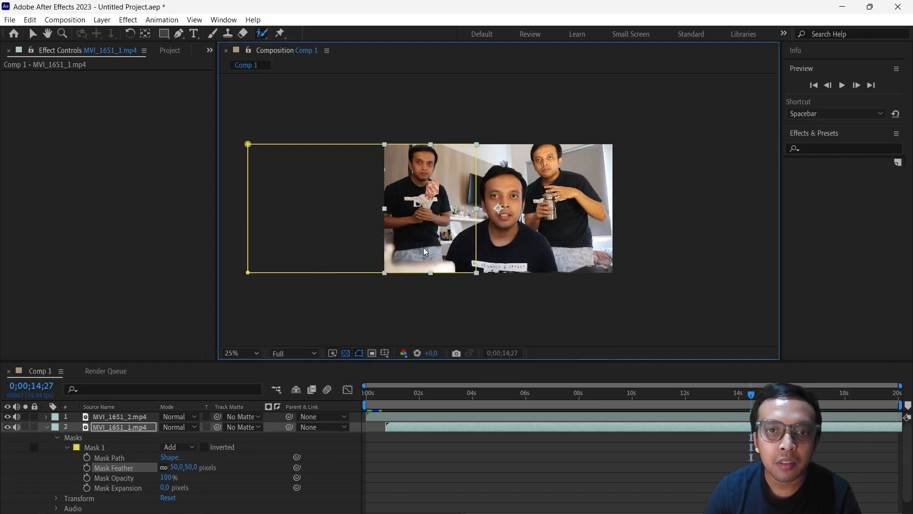
{"action": "key", "text": "g"}
{"action": "left_click_drag", "start_coordinate": [385, 144], "coordinate": [381, 114]}
{"action": "key", "text": "ctrl+z"}
{"action": "left_click_drag", "start_coordinate": [431, 144], "coordinate": [429, 121]}
{"action": "key", "text": "ctrl+z"}
- Extend Mask 1's upper edge and lower-right corner beyond the frame with the Selection tool and set its Mask Feather to 121 pixels
{"action": "left_click", "coordinate": [33, 34]}
{"action": "left_click_drag", "start_coordinate": [431, 146], "coordinate": [434, 111]}
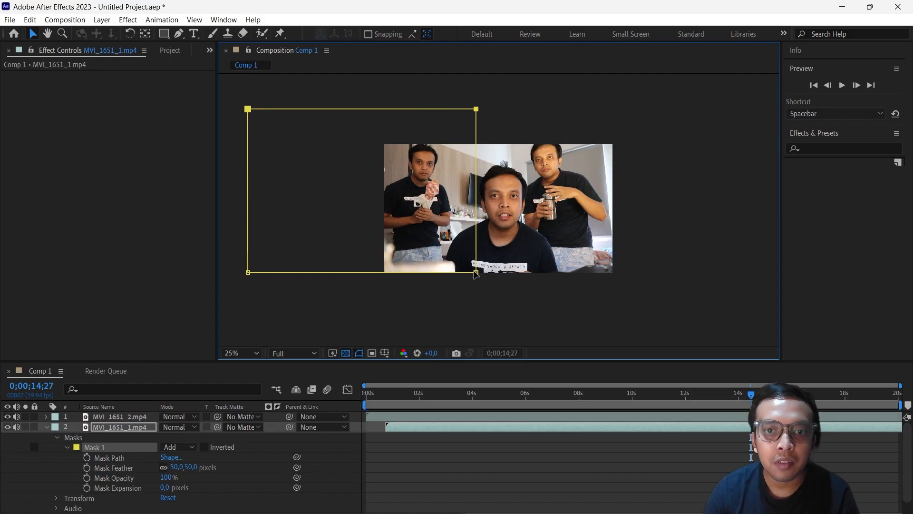
{"action": "left_click_drag", "start_coordinate": [476, 273], "coordinate": [477, 326]}
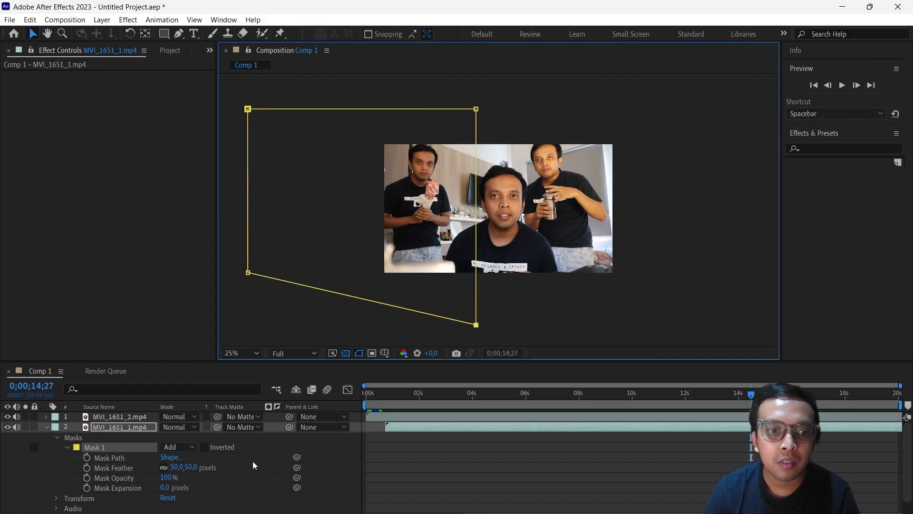
{"action": "left_click_drag", "start_coordinate": [187, 468], "coordinate": [232, 465]}
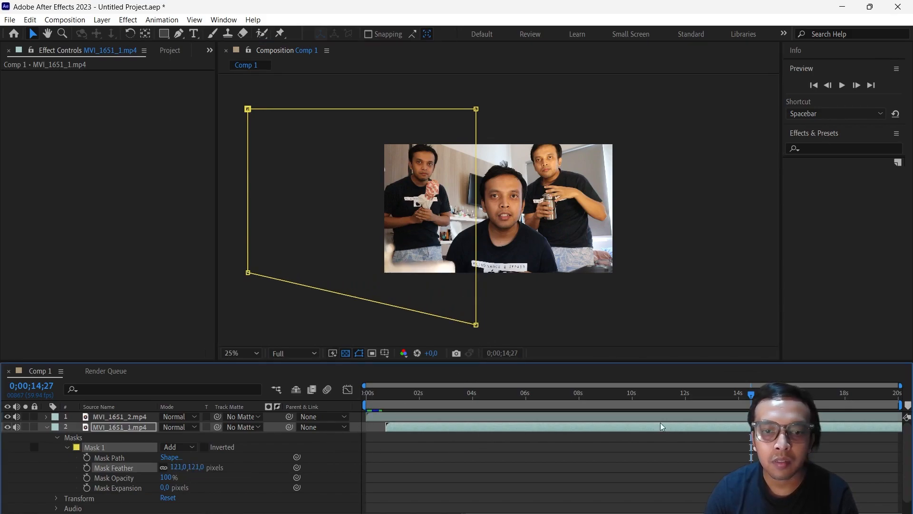
- Preview the composition from 0;00;00;00 with the enlarged mask and move the time to 0;00;11;45
{"action": "key", "text": "Home"}
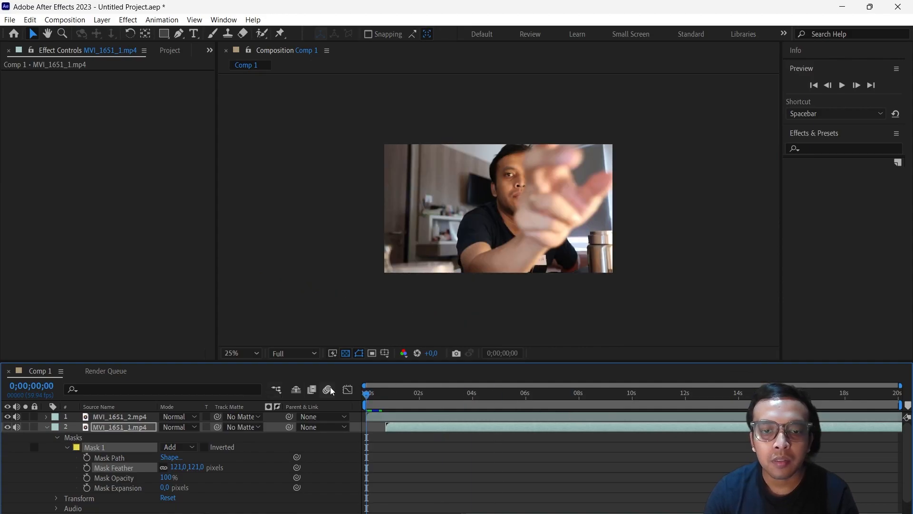
{"action": "key", "text": "space"}
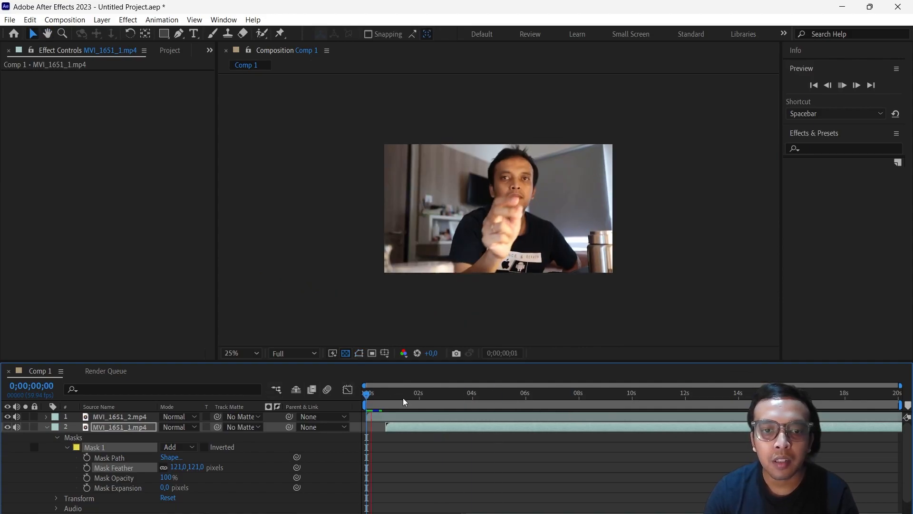
{"action": "left_click_drag", "start_coordinate": [471, 404], "coordinate": [680, 394]}
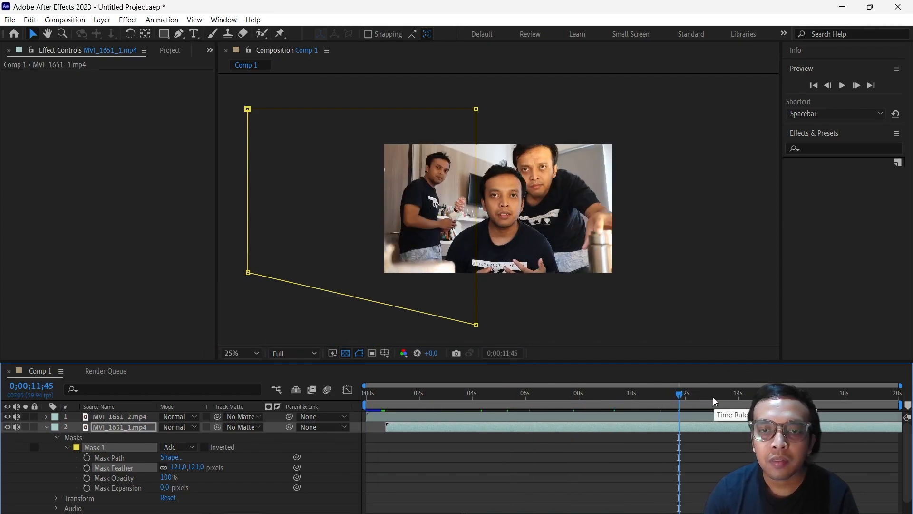
- Examine the mask blend up close, move the time to 0;00;10;52 and play the composition from there
{"action": "scroll", "coordinate": [591, 230], "scroll_direction": "up", "scroll_amount": 2}
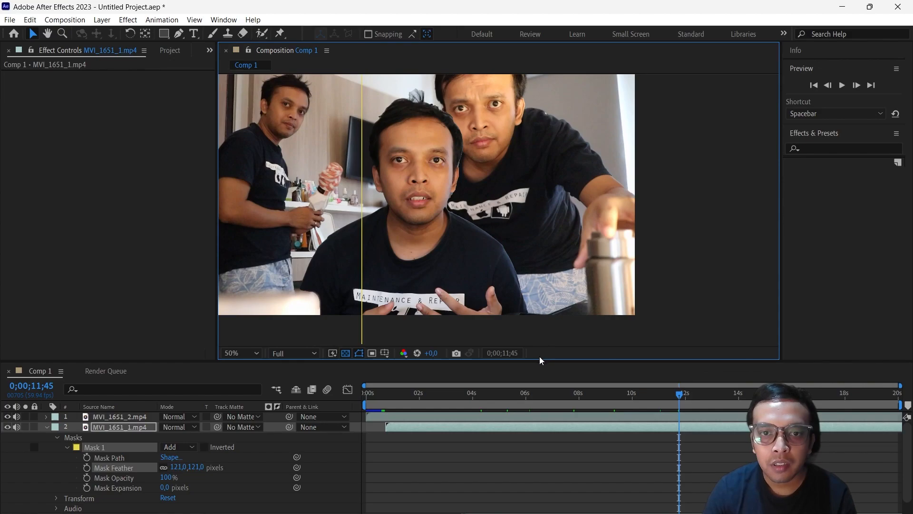
{"action": "left_click", "coordinate": [641, 399]}
{"action": "mouse_move", "coordinate": [641, 399]}
{"action": "left_mouse_down"}
{"action": "mouse_move", "coordinate": [603, 395]}
{"action": "mouse_move", "coordinate": [655, 395]}
{"action": "left_mouse_up"}
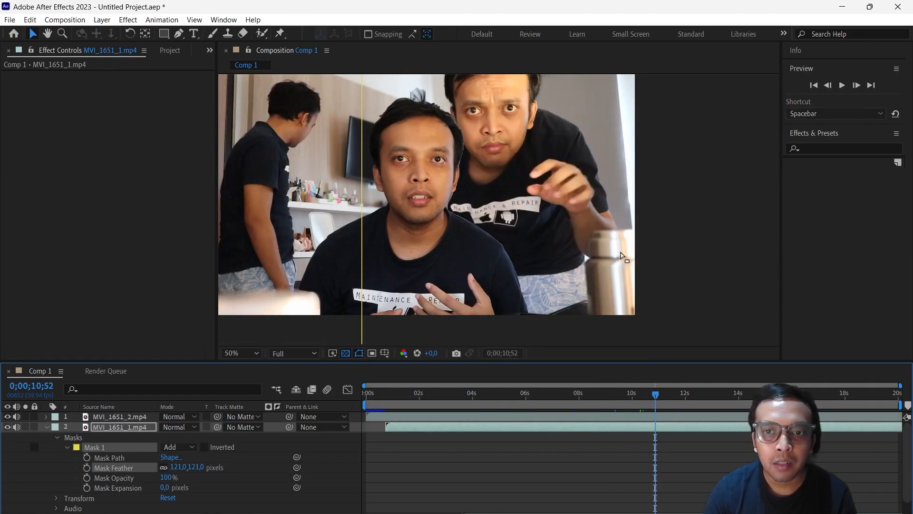
{"action": "scroll", "coordinate": [508, 329], "scroll_direction": "down", "scroll_amount": 2}
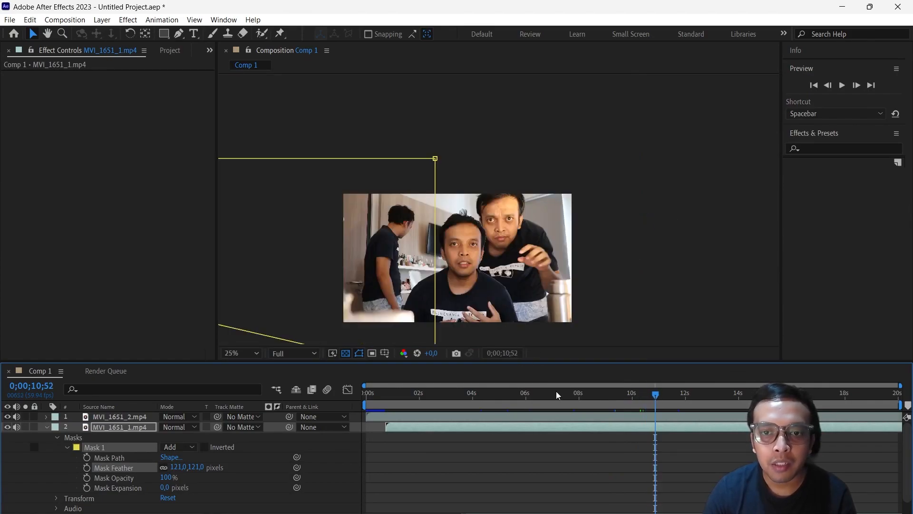
{"action": "key", "text": "space"}
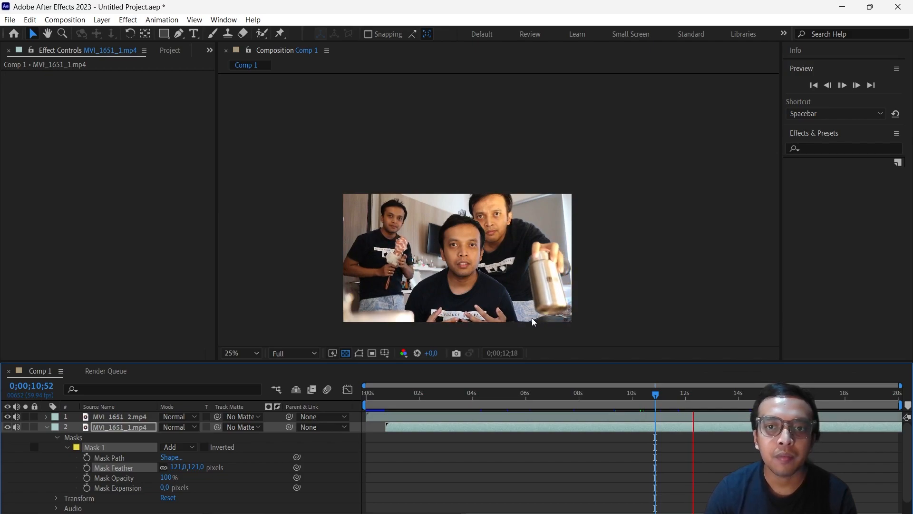
{"action": "key", "text": "space"}
- Check the frames at 0;00;06;48, 0;00;07;57, 0;00;08;38 and 0;00;09;20 and return the time to 0;00;00;00
{"action": "left_click", "coordinate": [548, 395]}
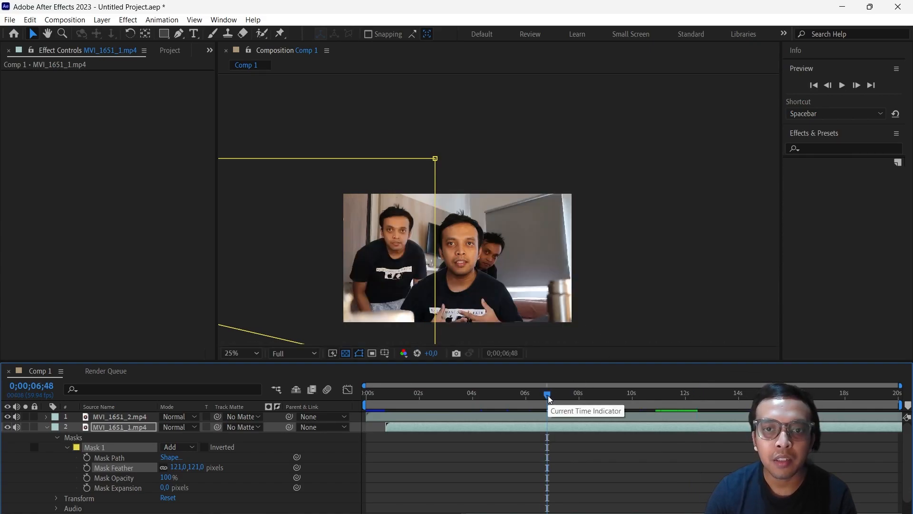
{"action": "left_click", "coordinate": [578, 396]}
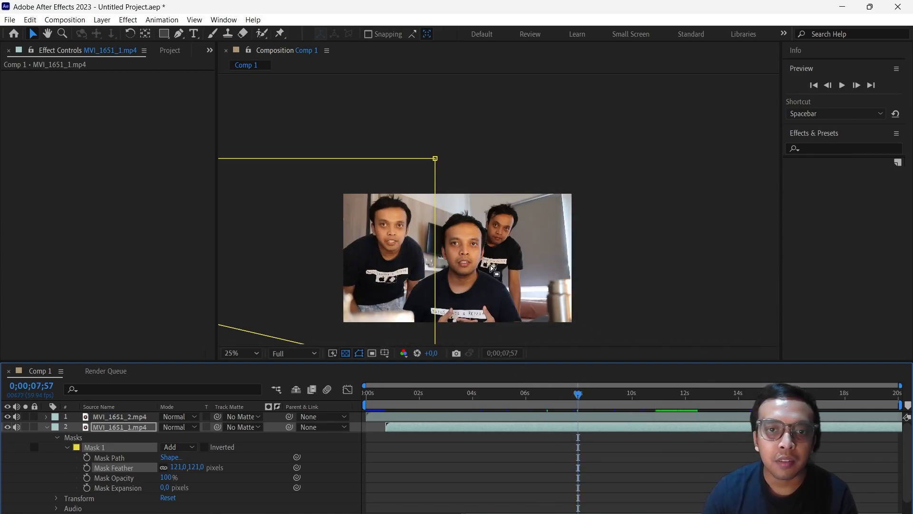
{"action": "left_click", "coordinate": [596, 397]}
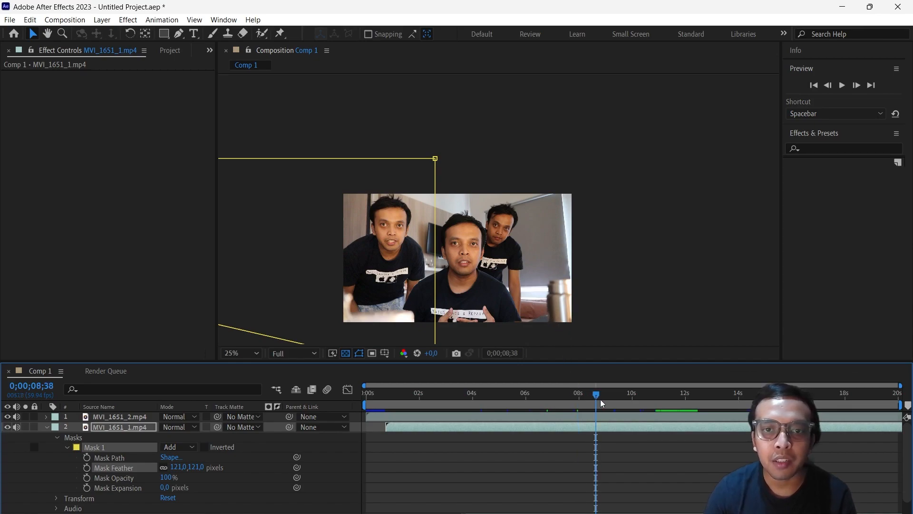
{"action": "left_click", "coordinate": [615, 404]}
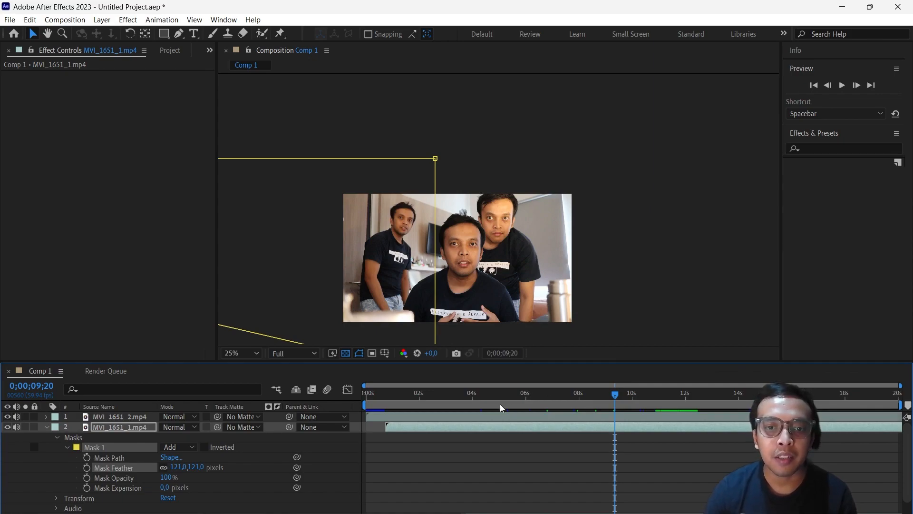
{"action": "left_click_drag", "start_coordinate": [468, 397], "coordinate": [340, 403]}
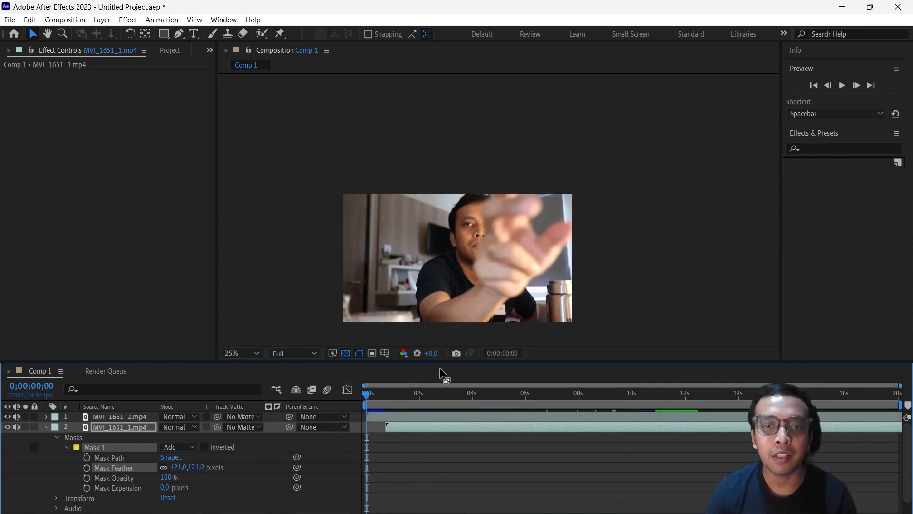